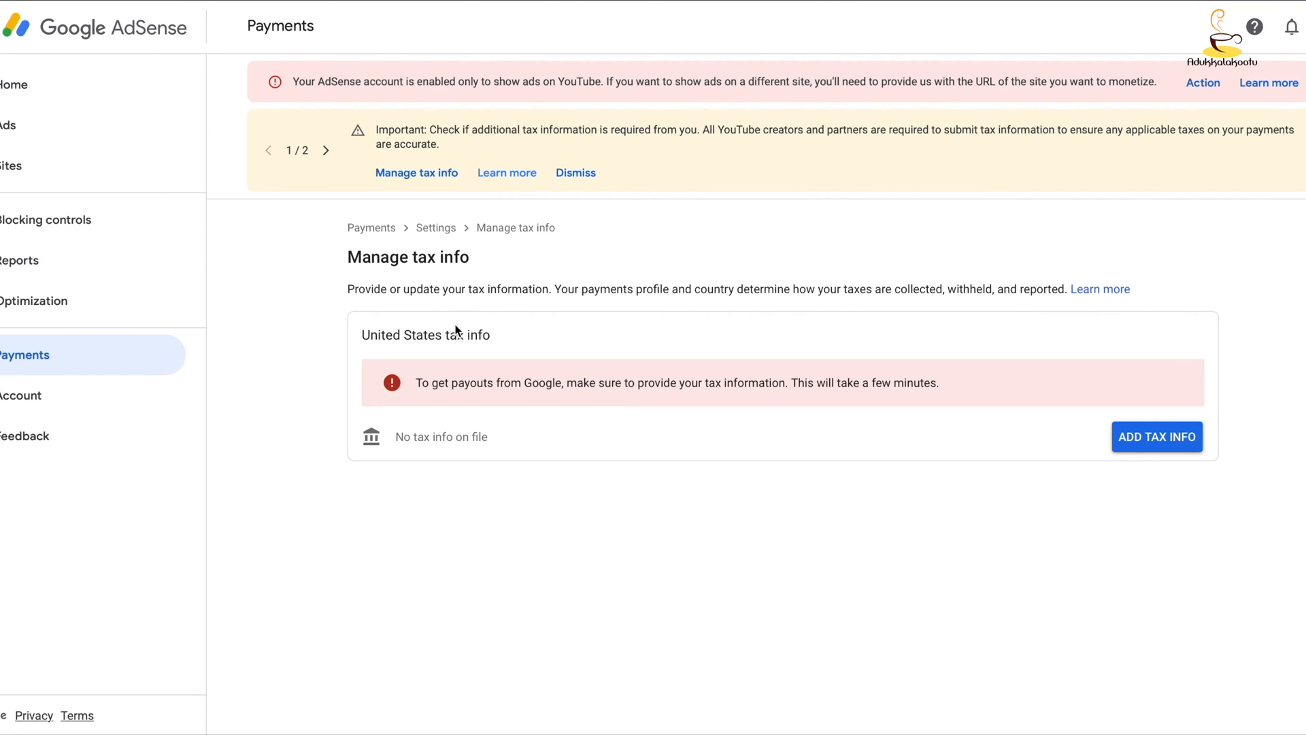
- Start adding United States tax info and verify the account by entering the account password
click(1156, 436)
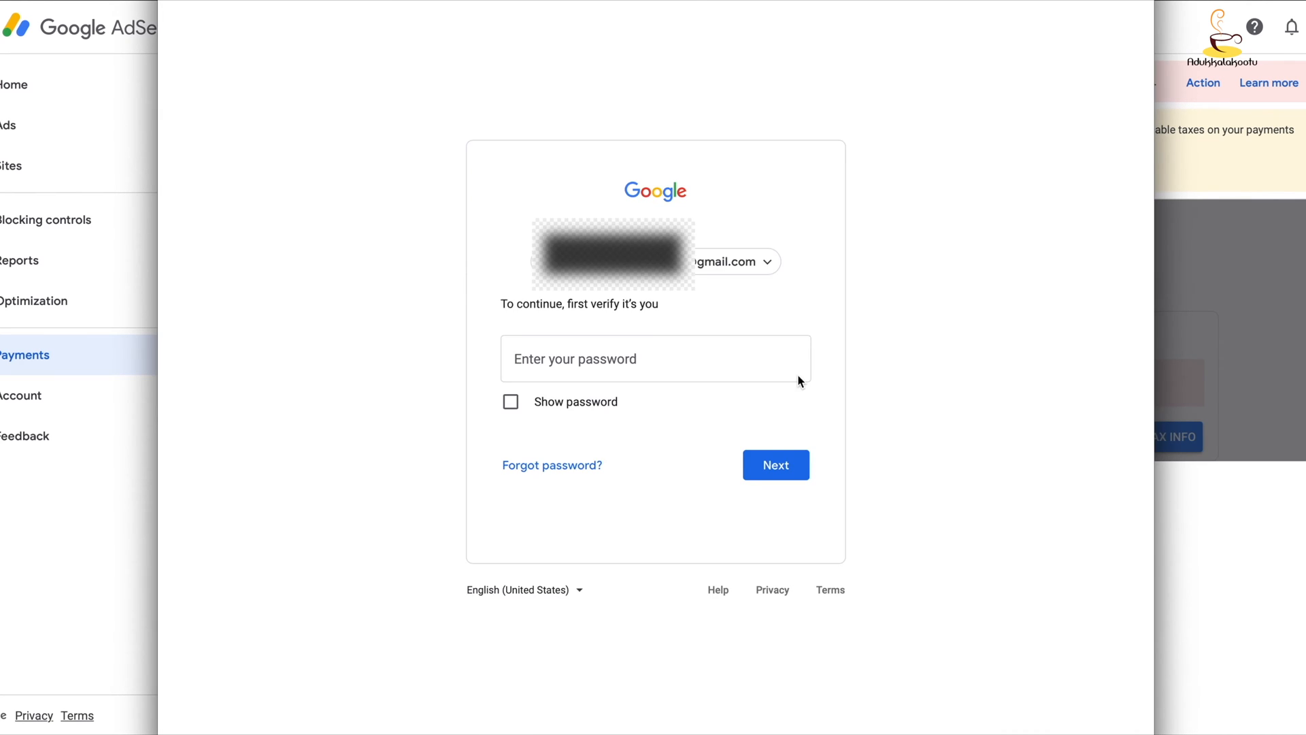
click(612, 346)
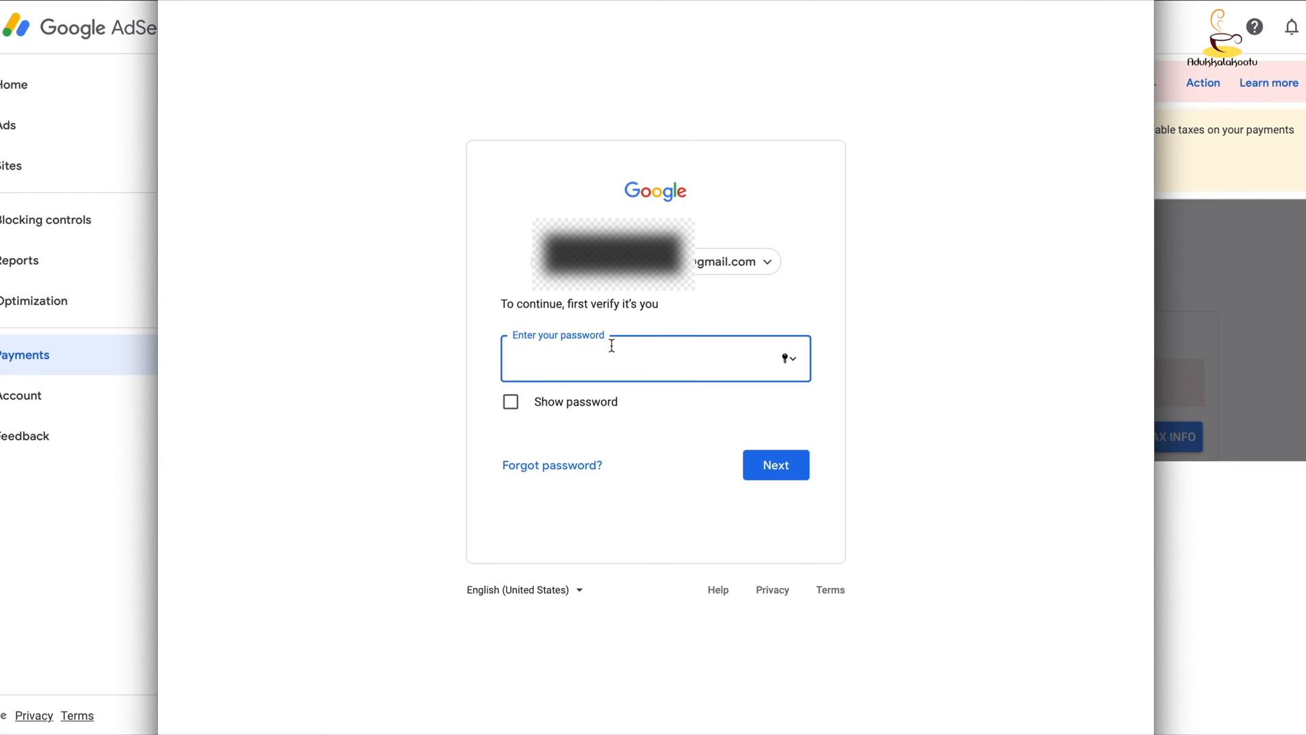
text(••••••••••)
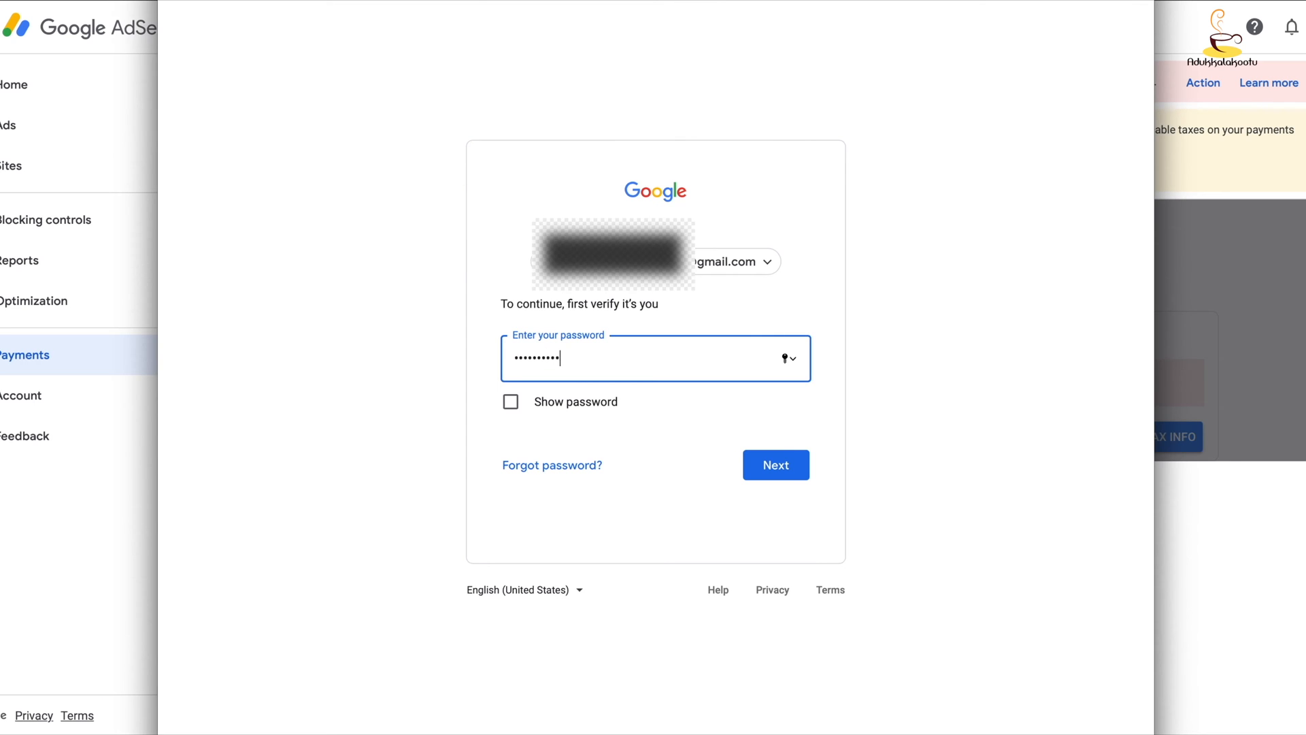
click(787, 472)
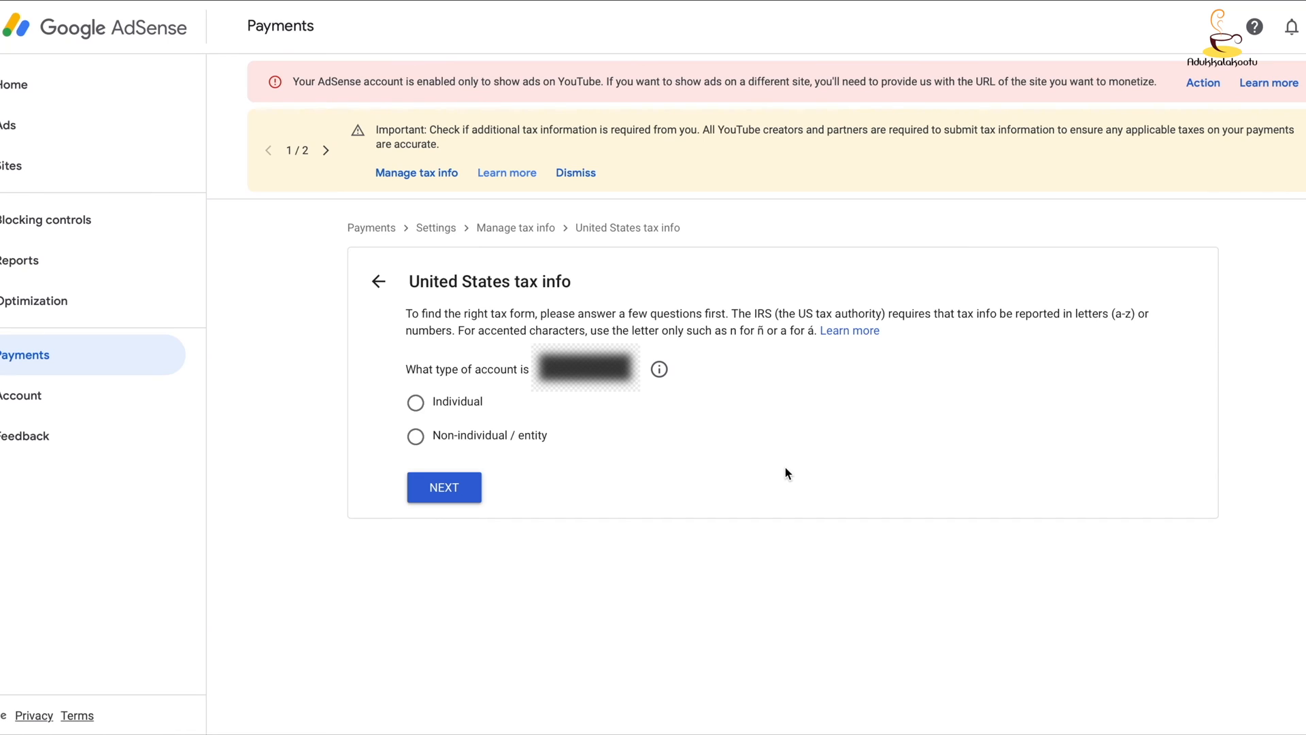
- Answer the tax questions as an Individual who is not a US citizen or resident, and start the W-8BEN form
click(459, 406)
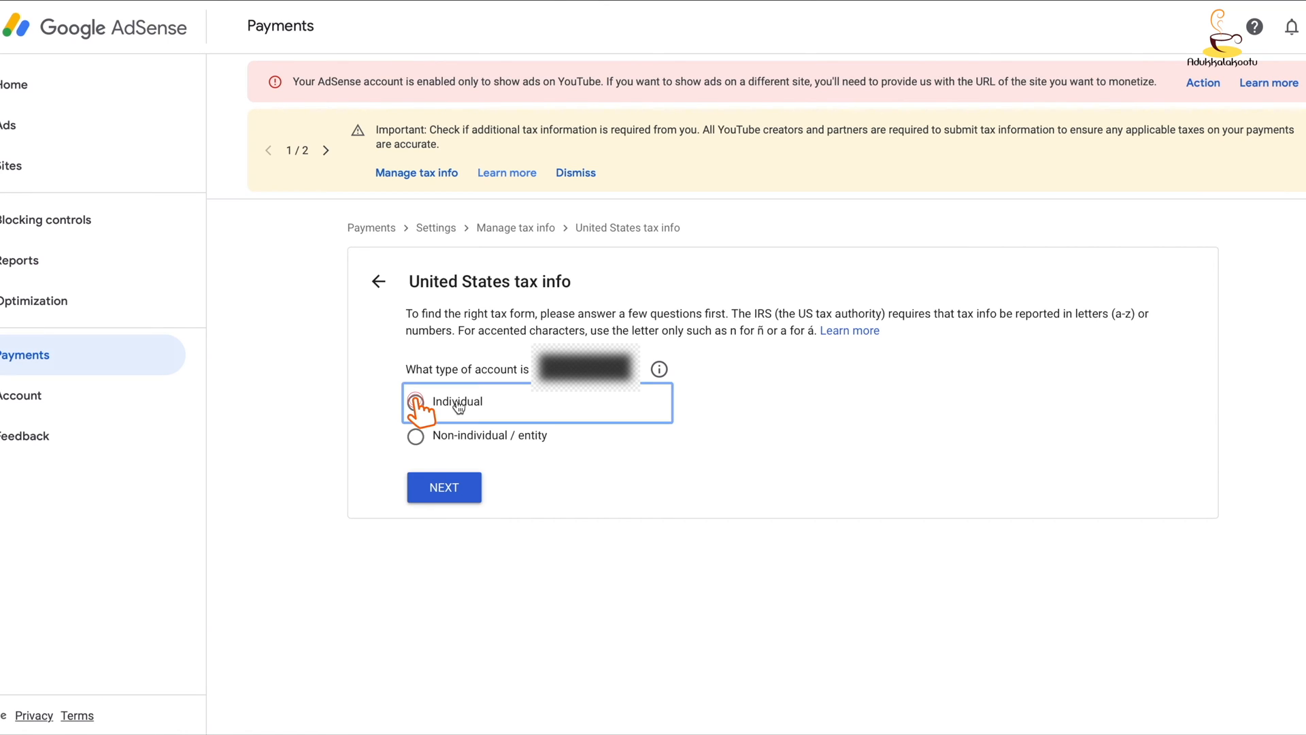
click(459, 490)
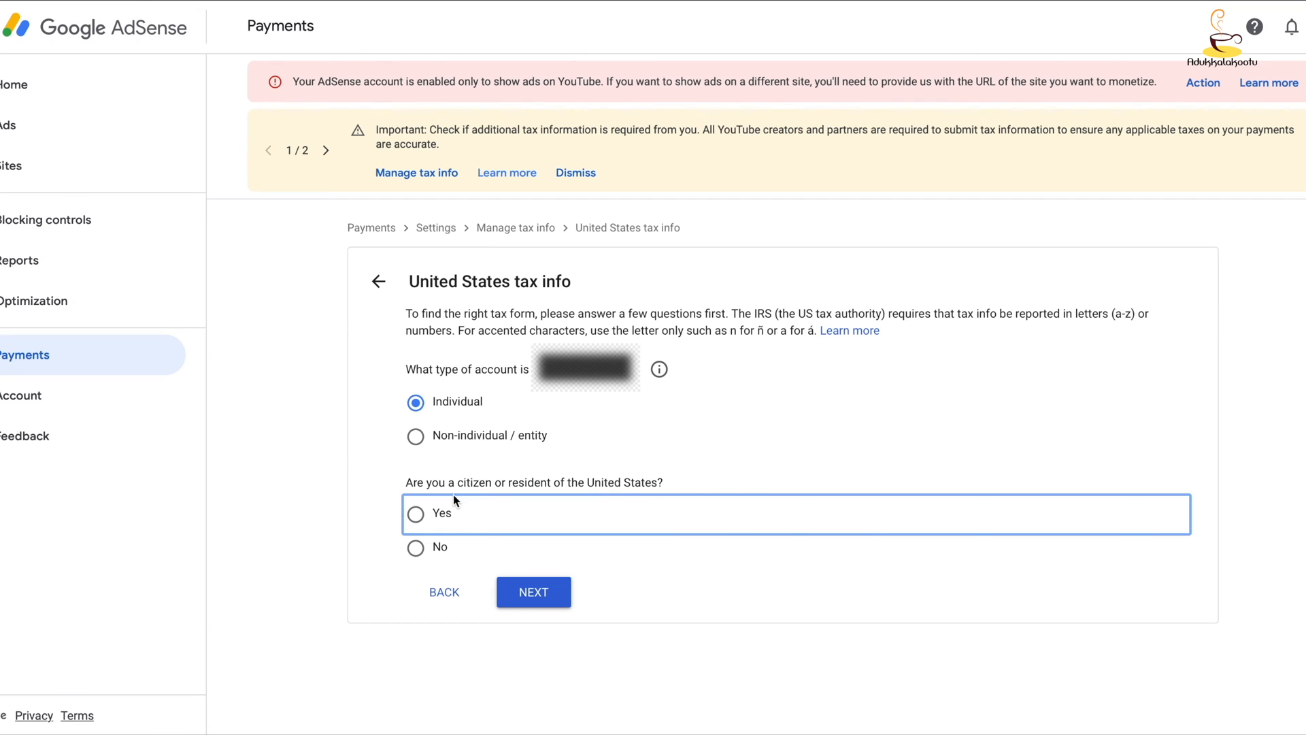
click(416, 548)
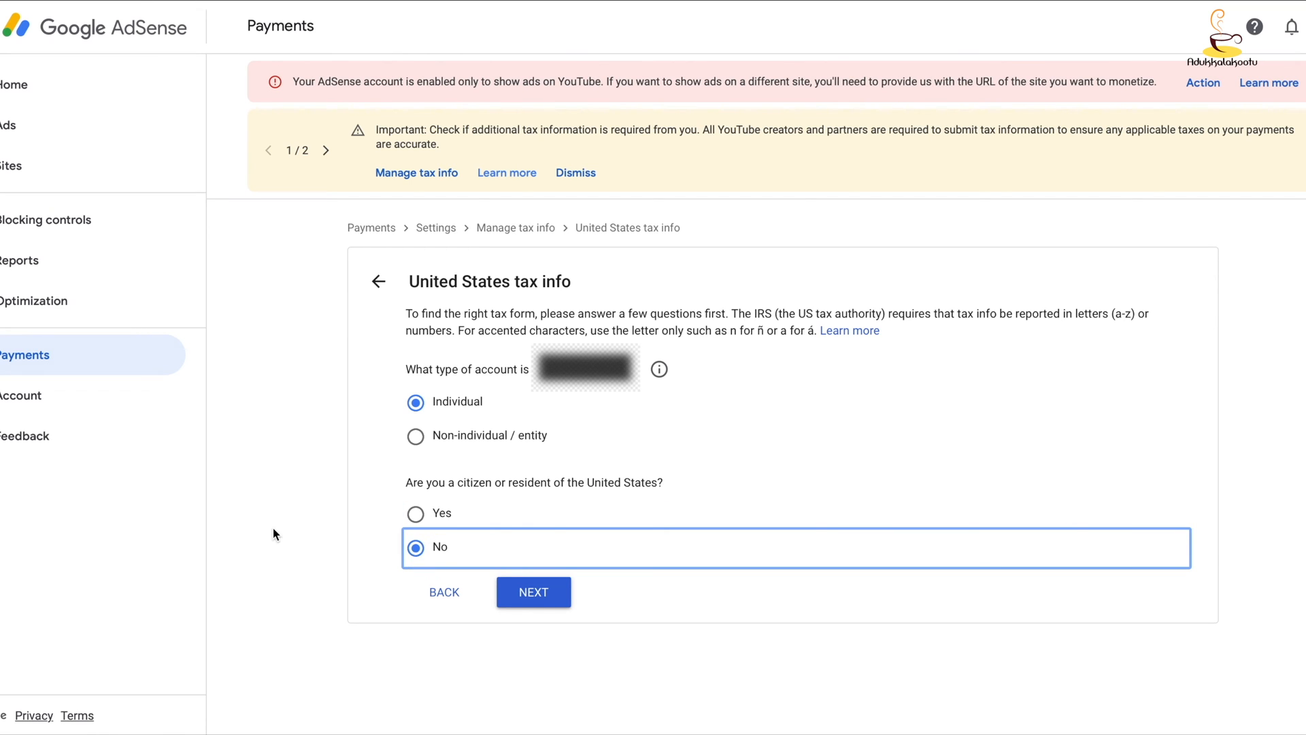
click(549, 598)
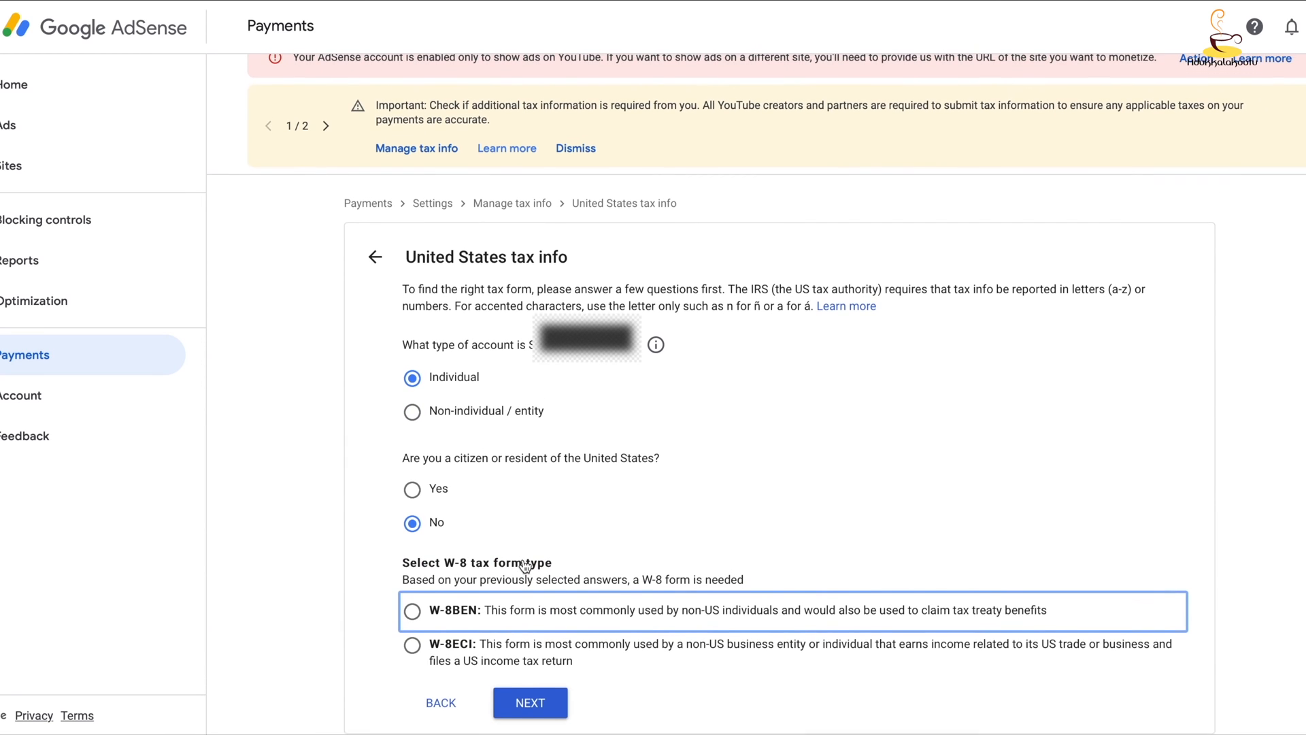
click(550, 624)
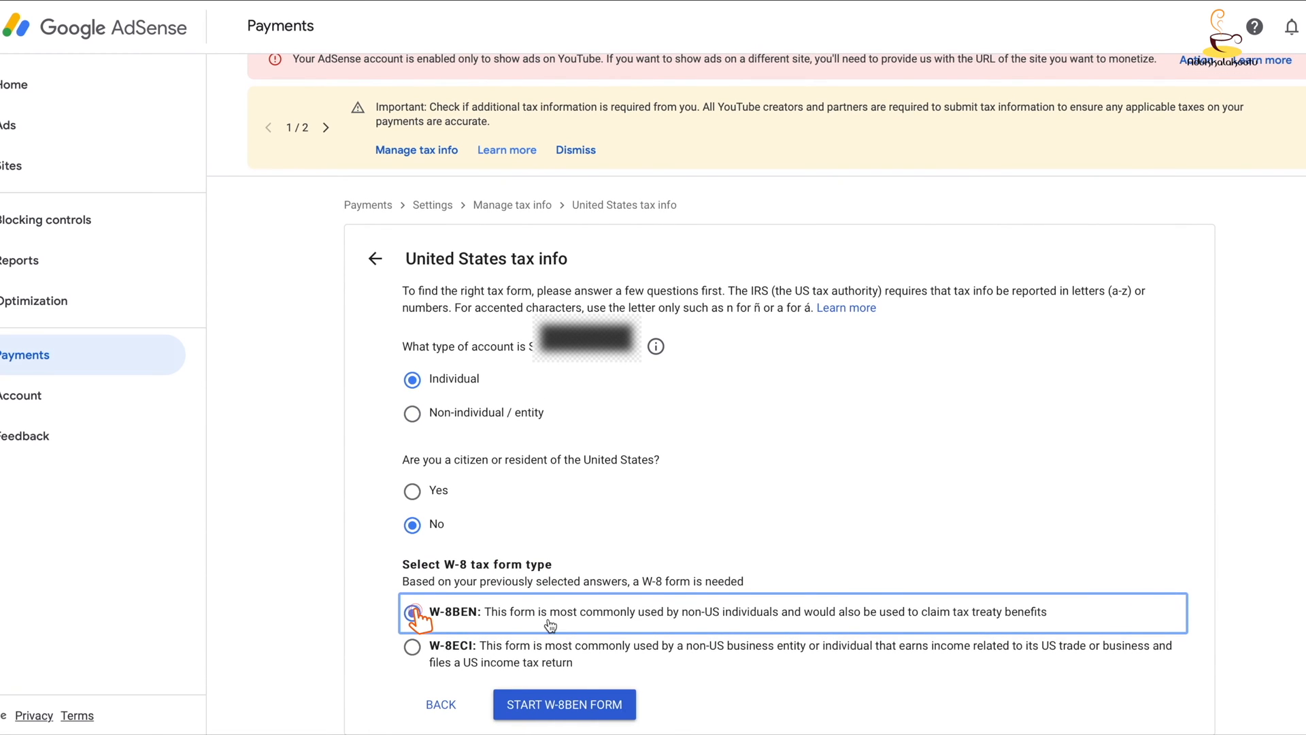
click(582, 702)
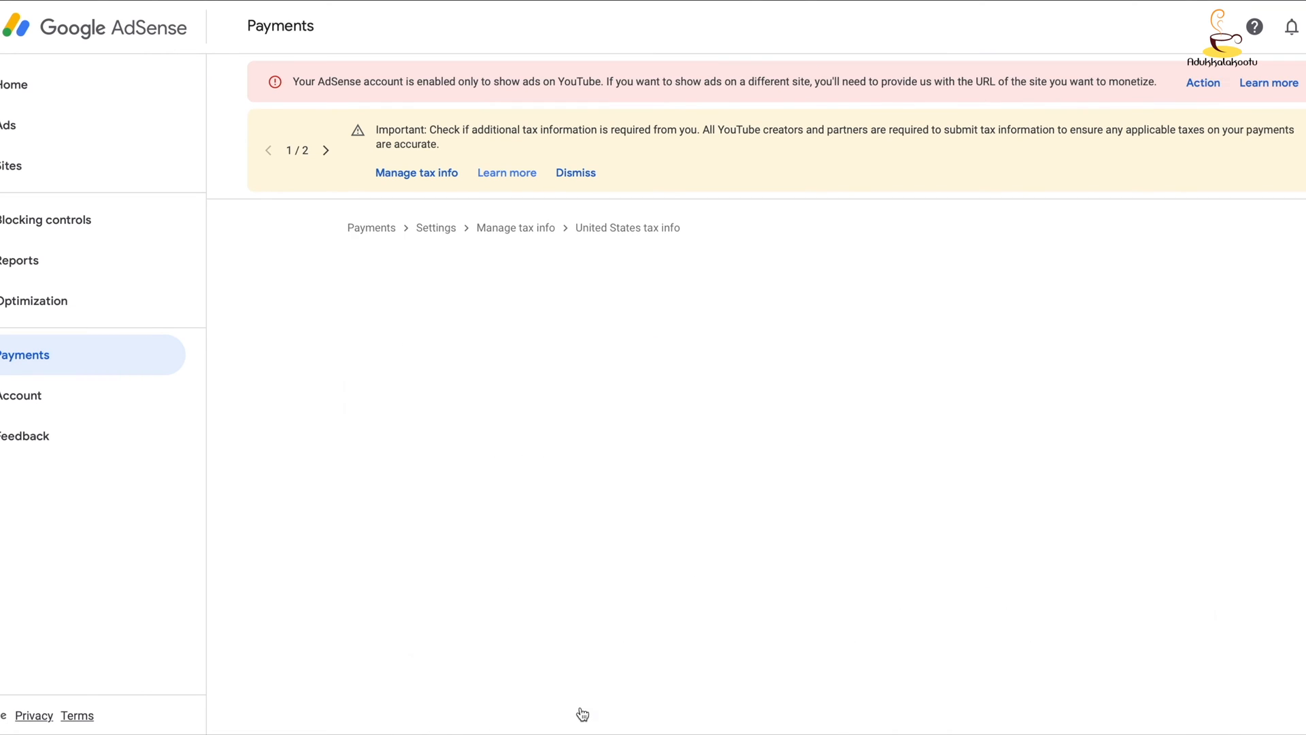
- Complete the tax identity section with India as country of citizenship and the individual's foreign TIN
click(883, 575)
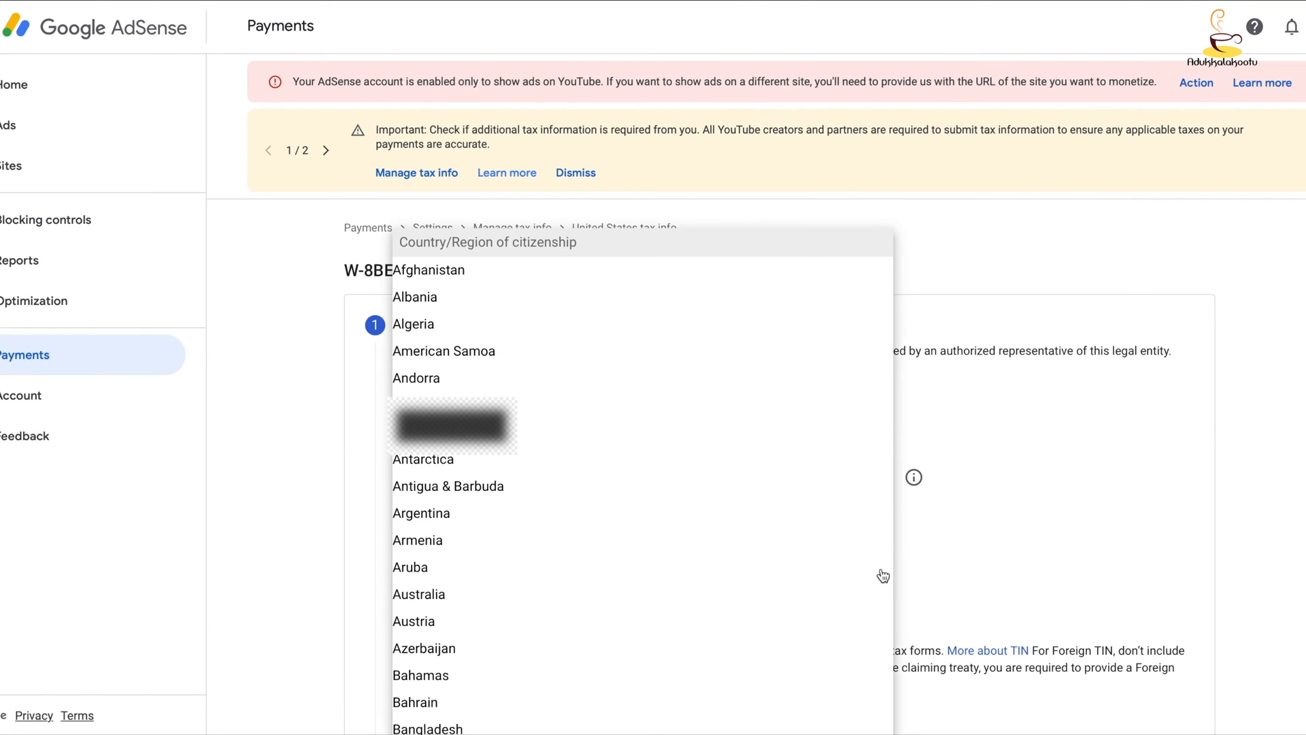
scroll(883, 575, down, 20)
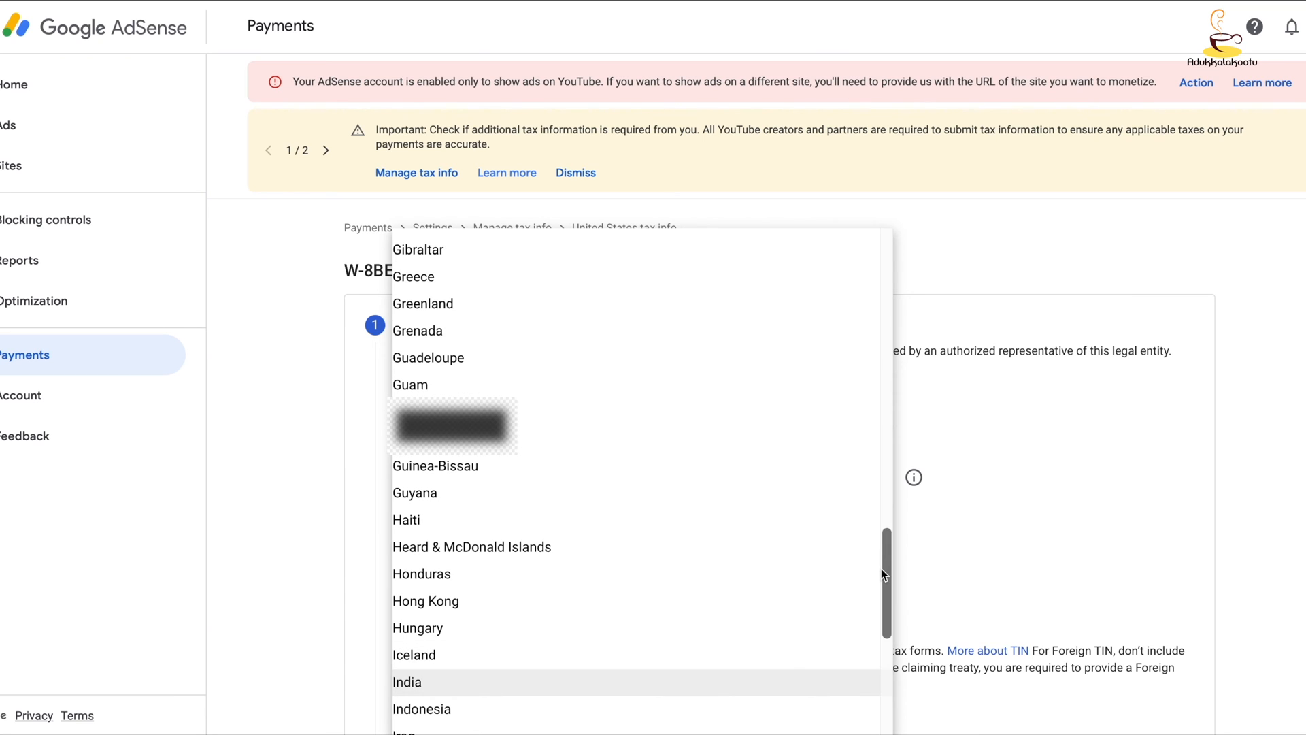
click(573, 685)
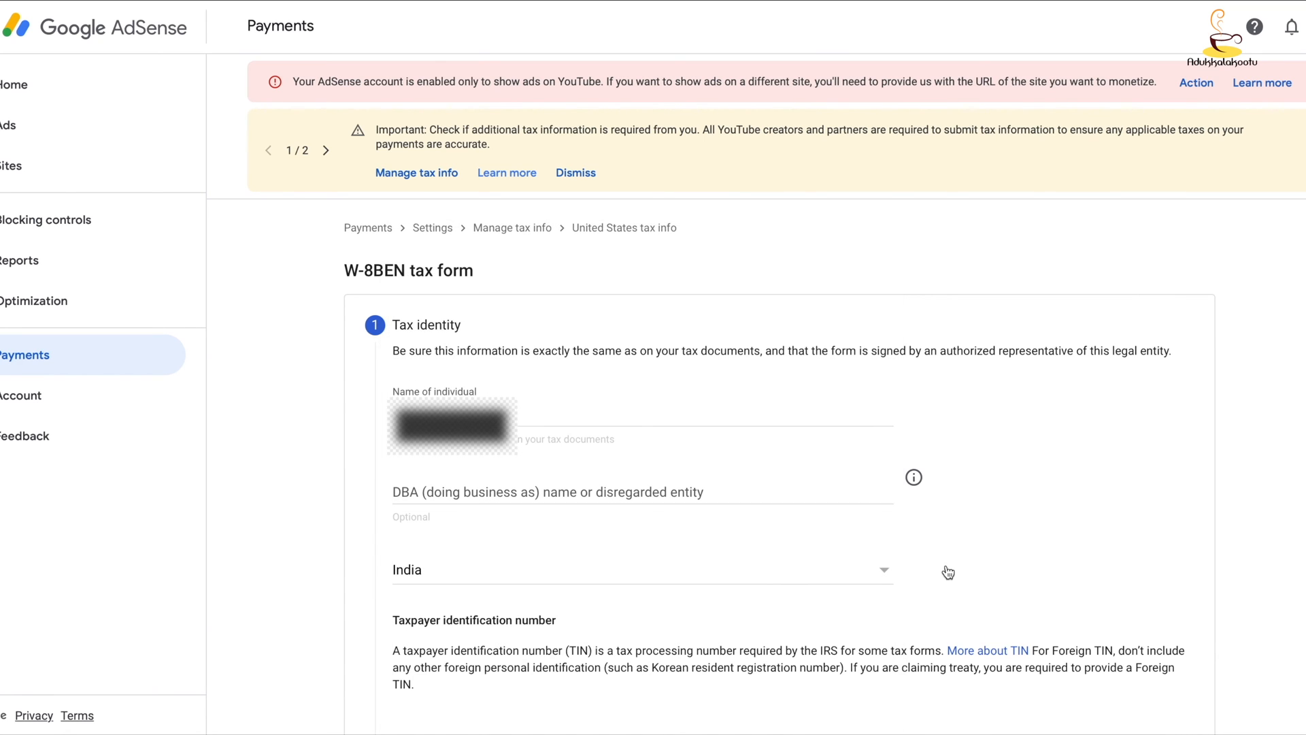
scroll(1108, 541, down, 5)
click(435, 372)
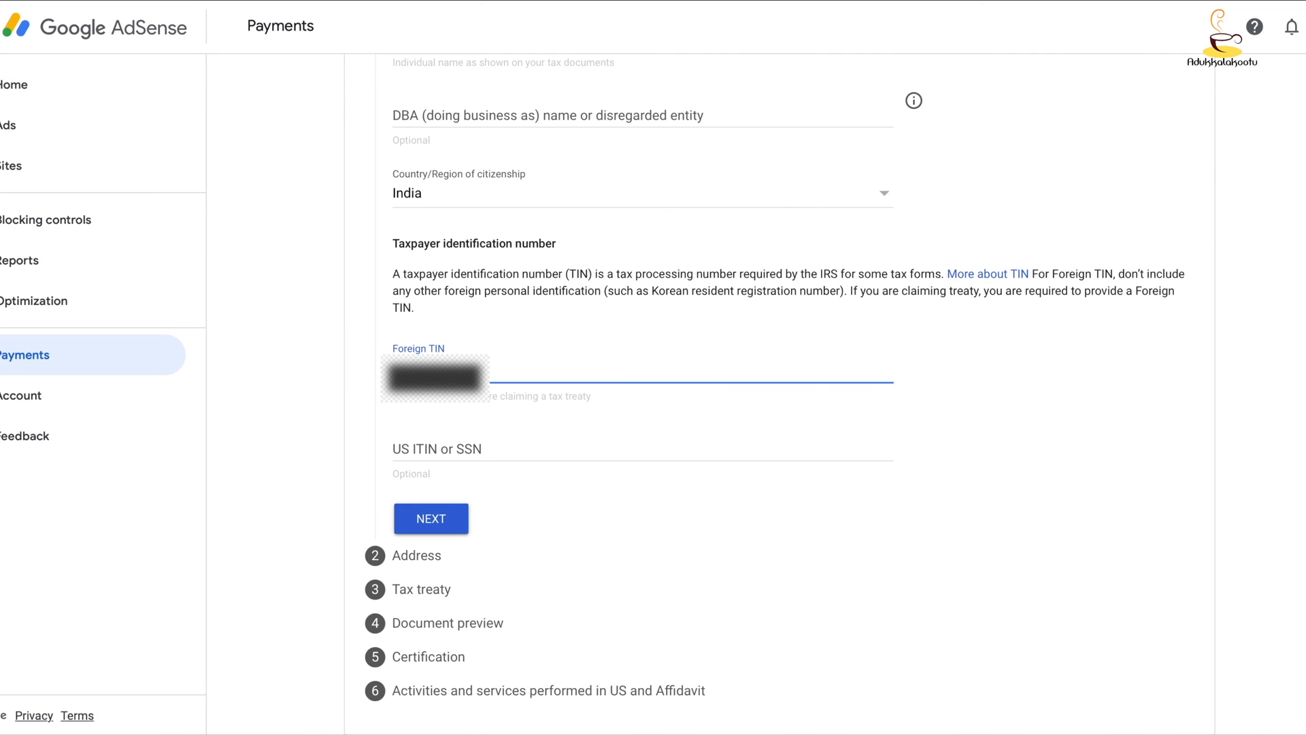
click(435, 519)
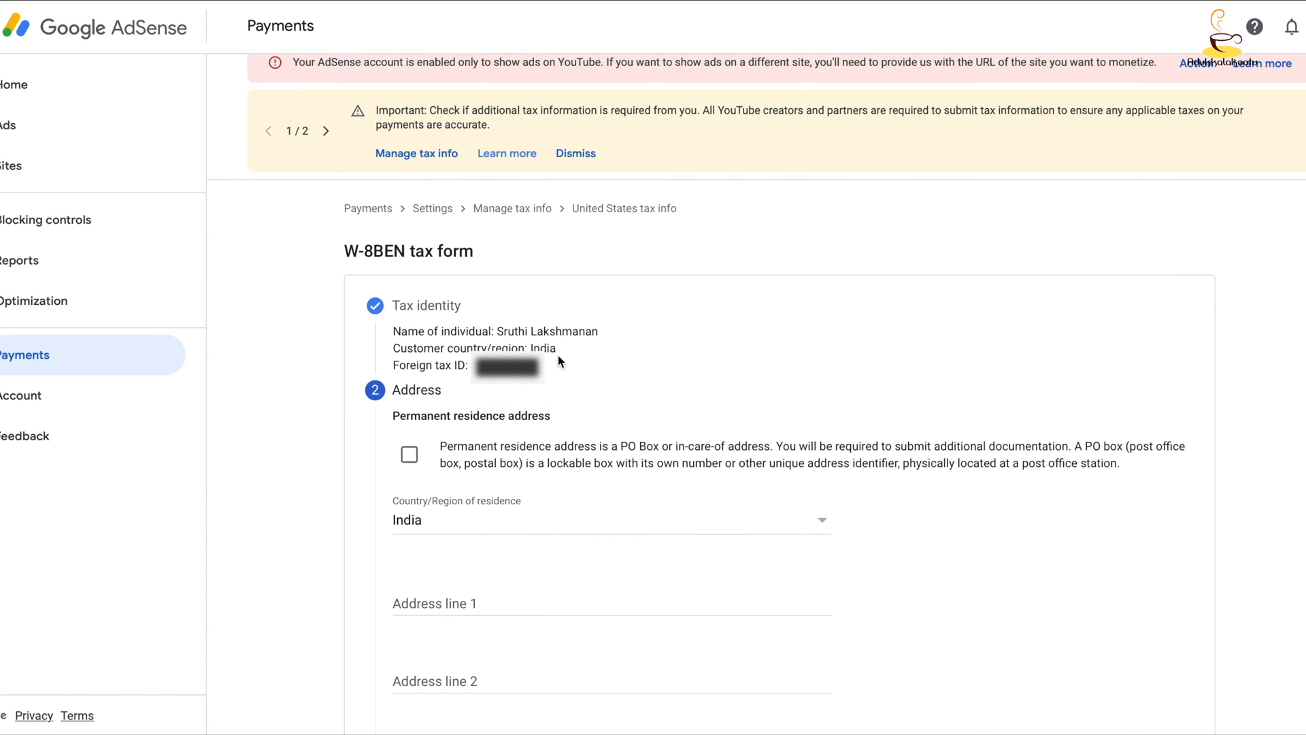
- Mark the permanent residence address as a PO Box or in-care-of address, and fill in its address details and state
scroll(585, 403, down, 2)
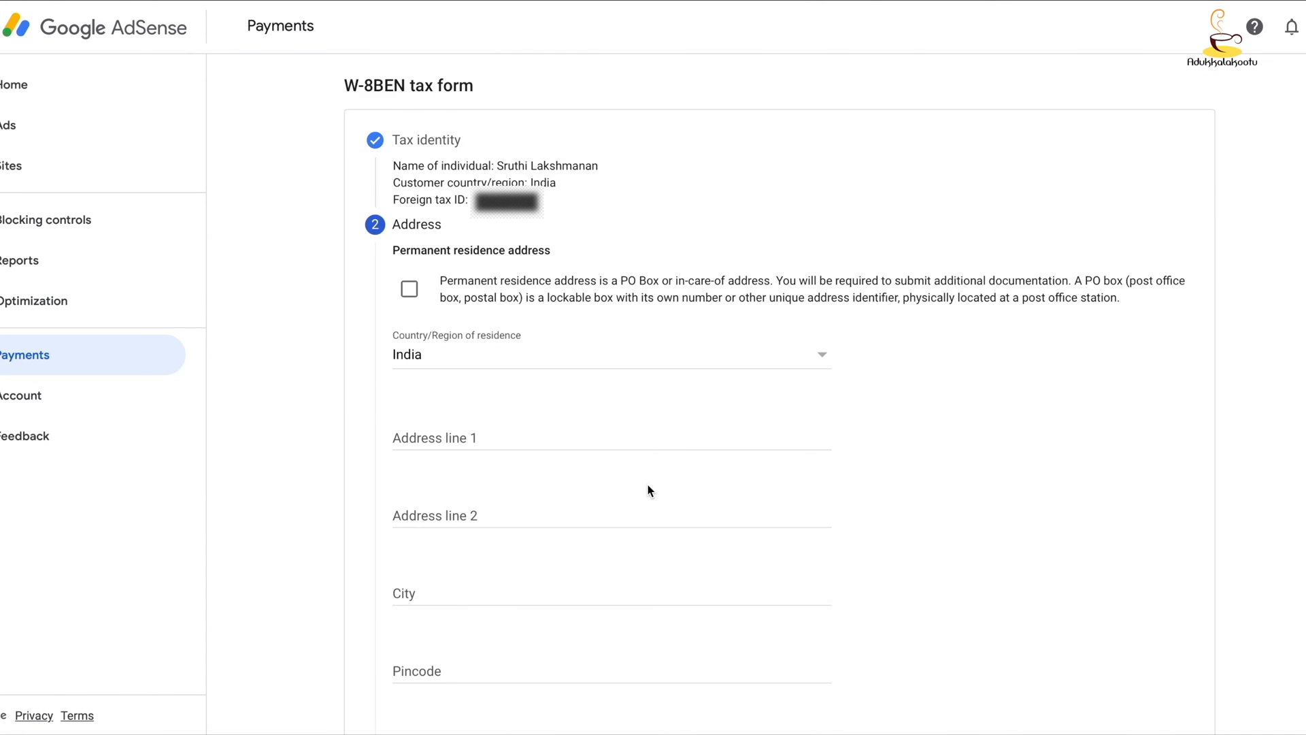
click(409, 289)
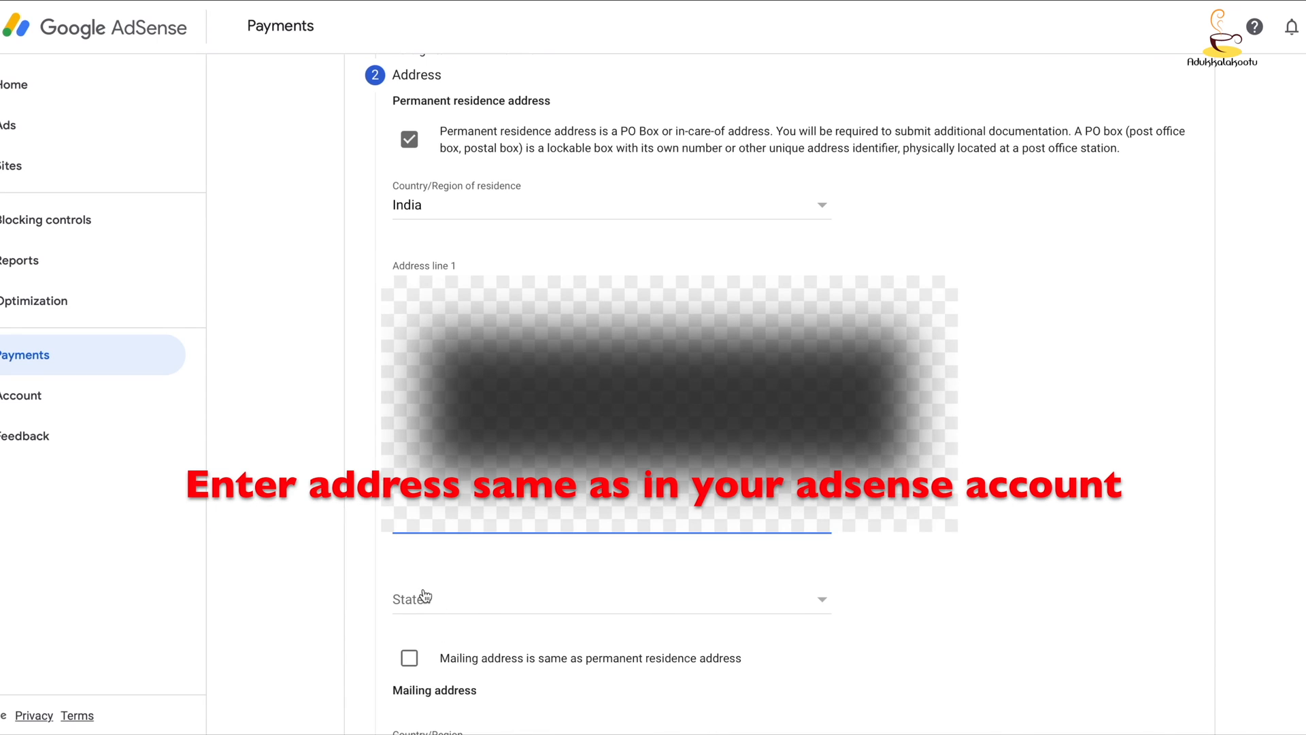
click(423, 597)
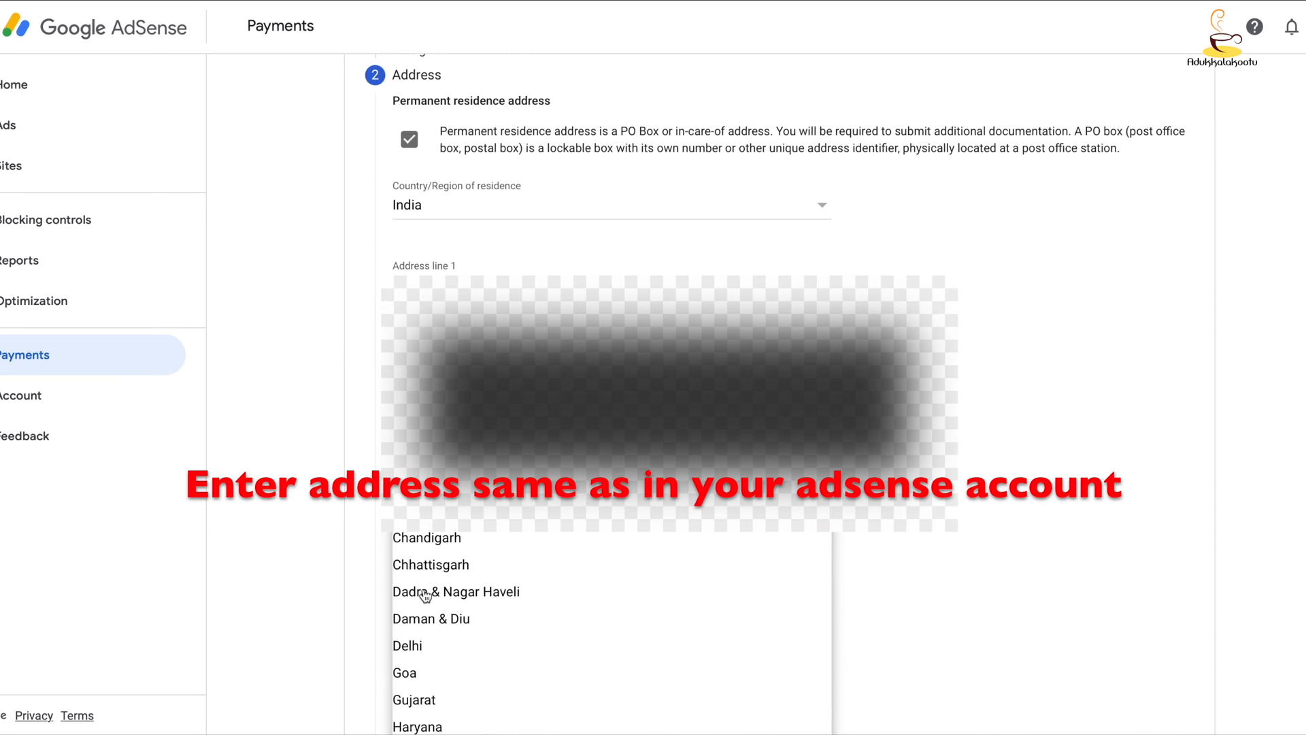
click(446, 639)
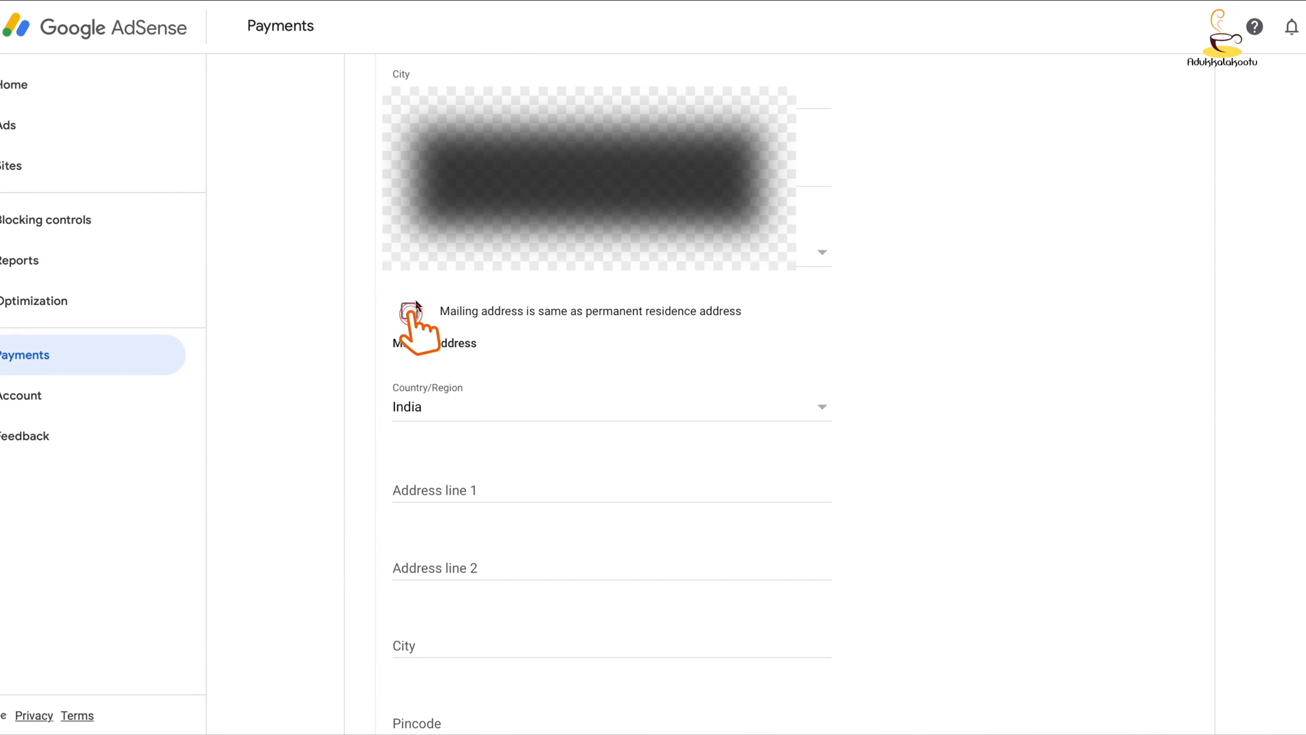
- Set the mailing address to be the same as the permanent residence address and continue to the tax treaty section
click(409, 312)
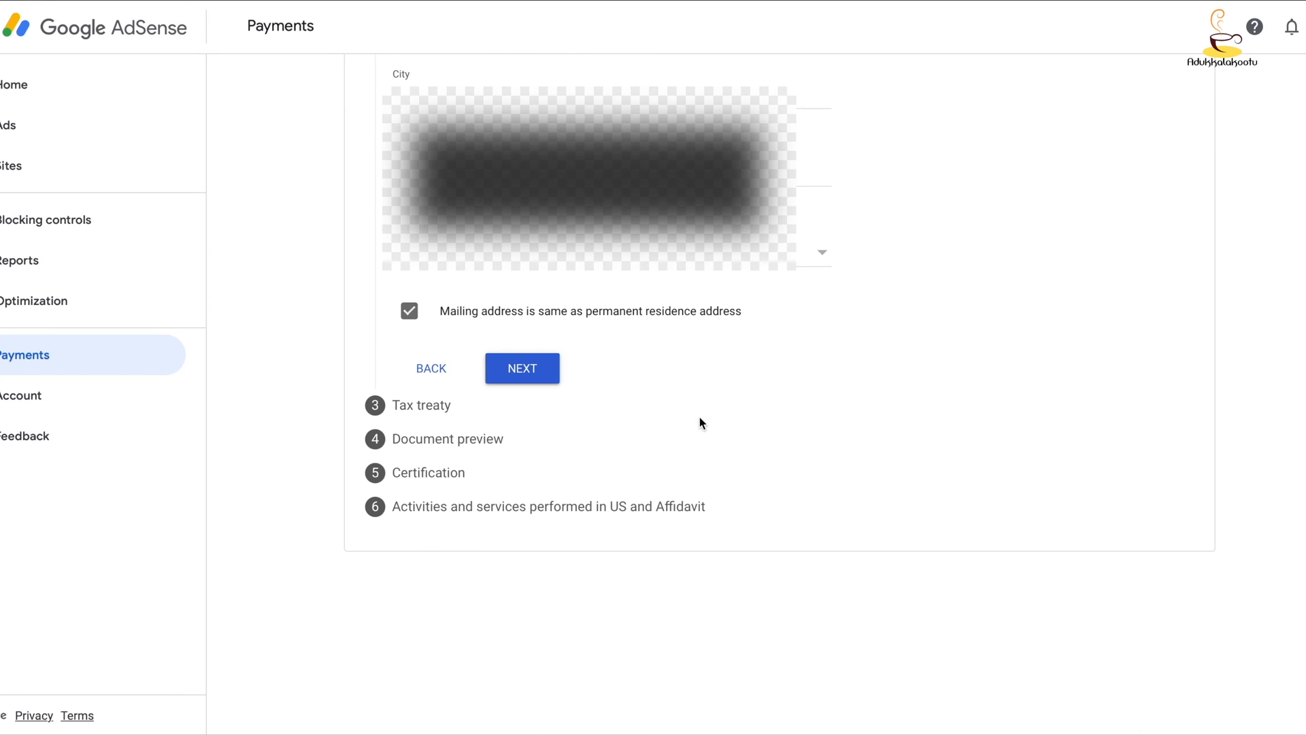
scroll(646, 497, up, 3)
click(524, 553)
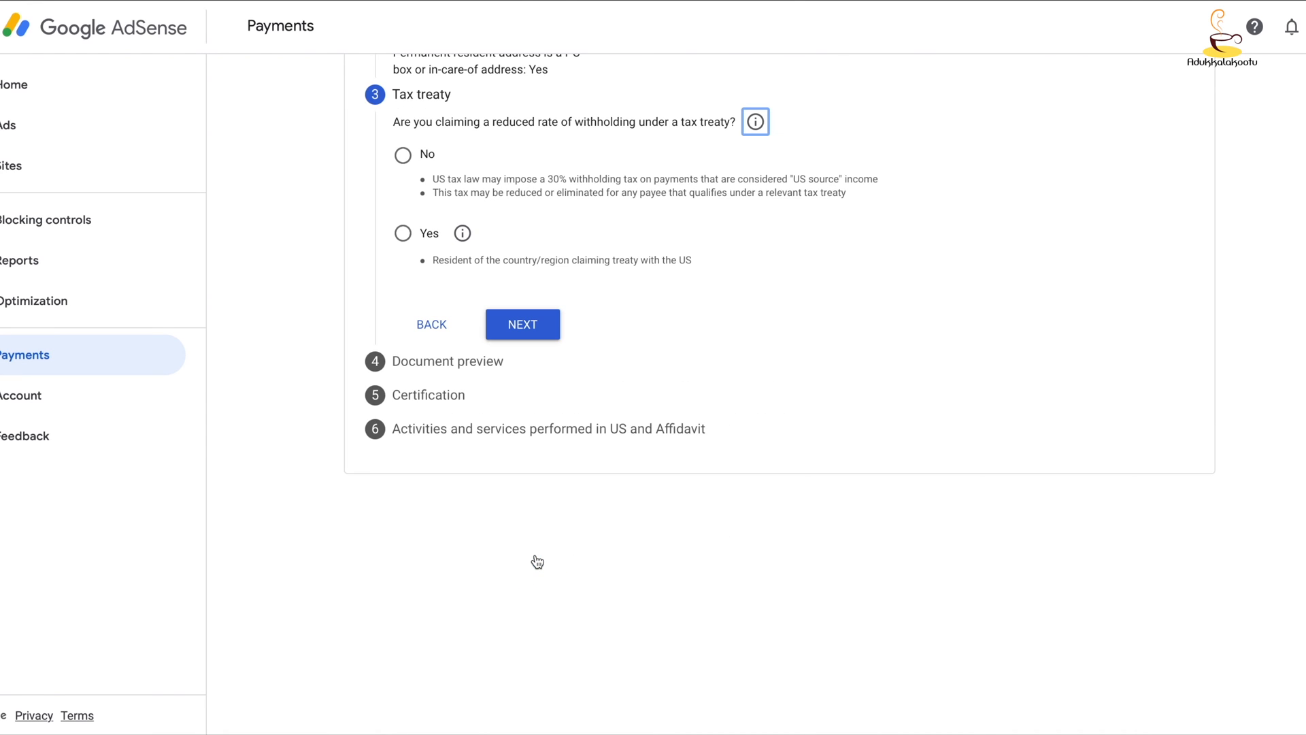
- Claim a reduced withholding rate under a tax treaty as a resident of India
scroll(680, 476, up, 4)
click(402, 494)
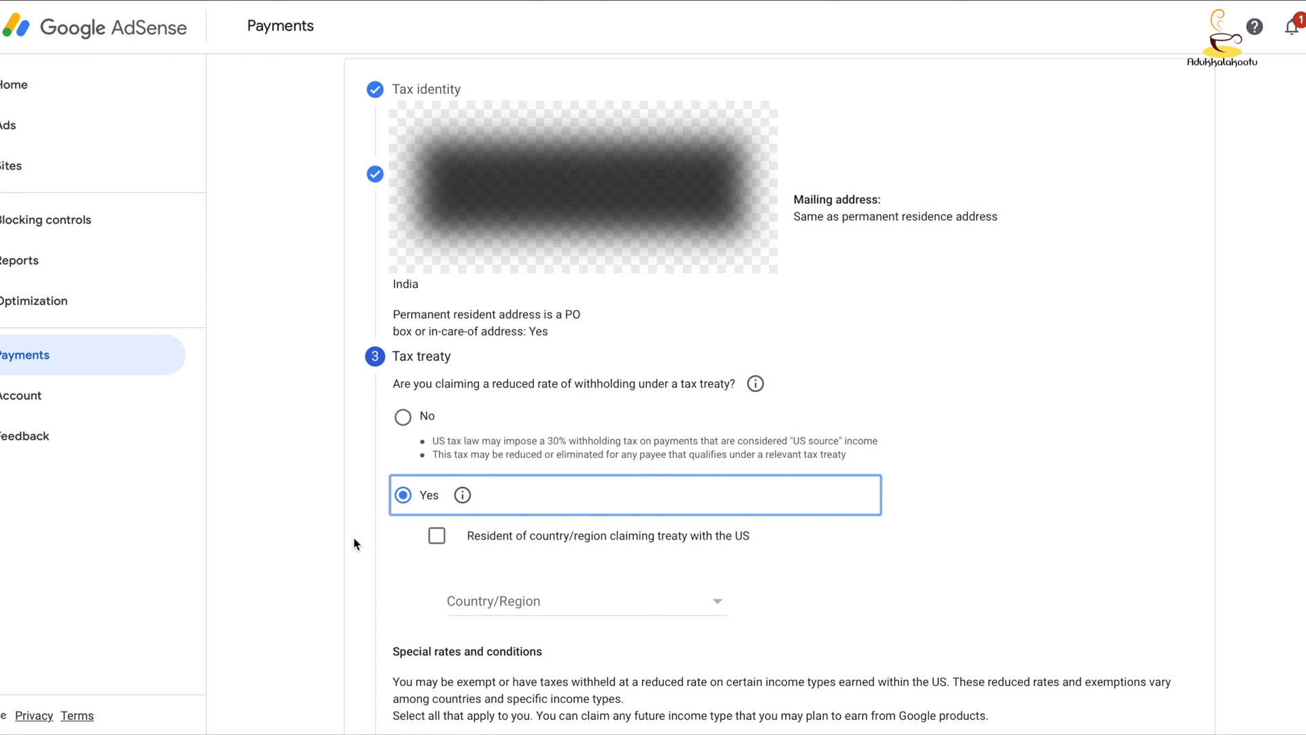
scroll(443, 407, down, 2)
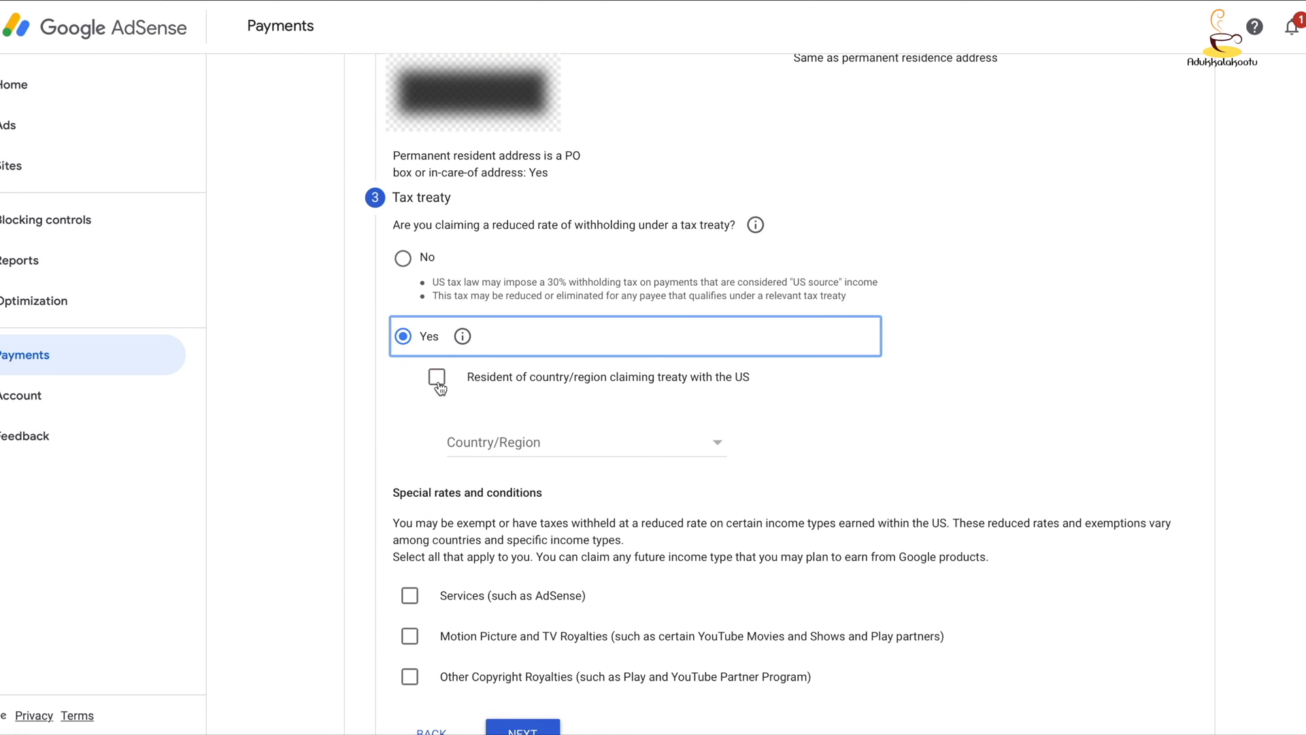
click(437, 378)
click(502, 444)
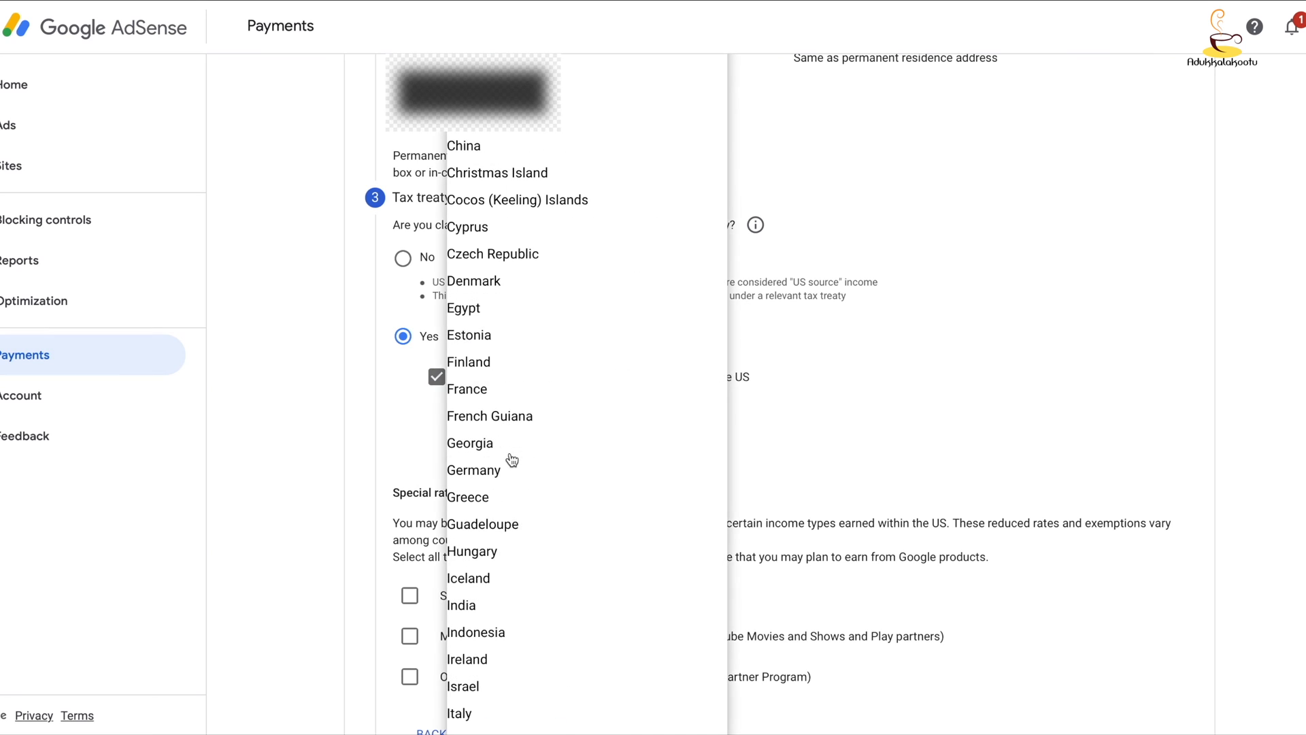
click(478, 604)
- Claim the Services treaty benefit under Article 7 and paragraph 1 at the 0% reduced treaty rate, and confirm the qualifying reason
scroll(816, 464, down, 2)
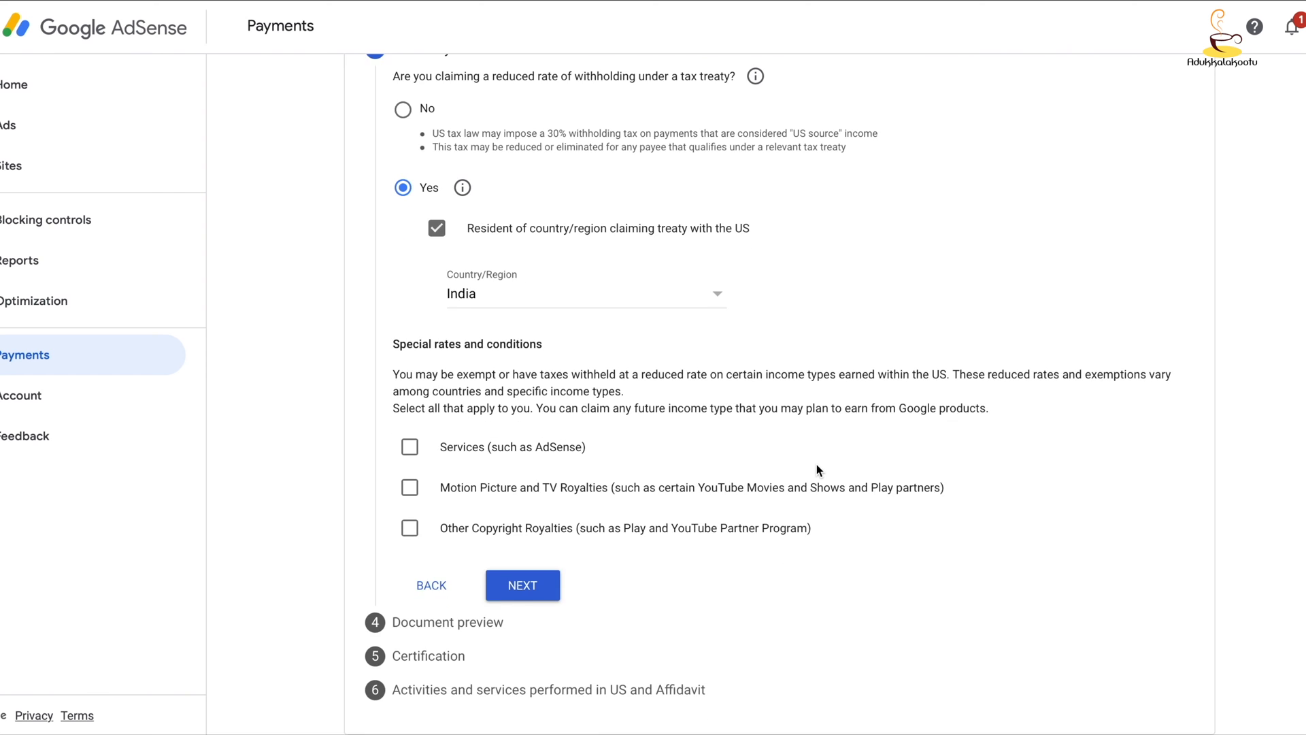
click(408, 448)
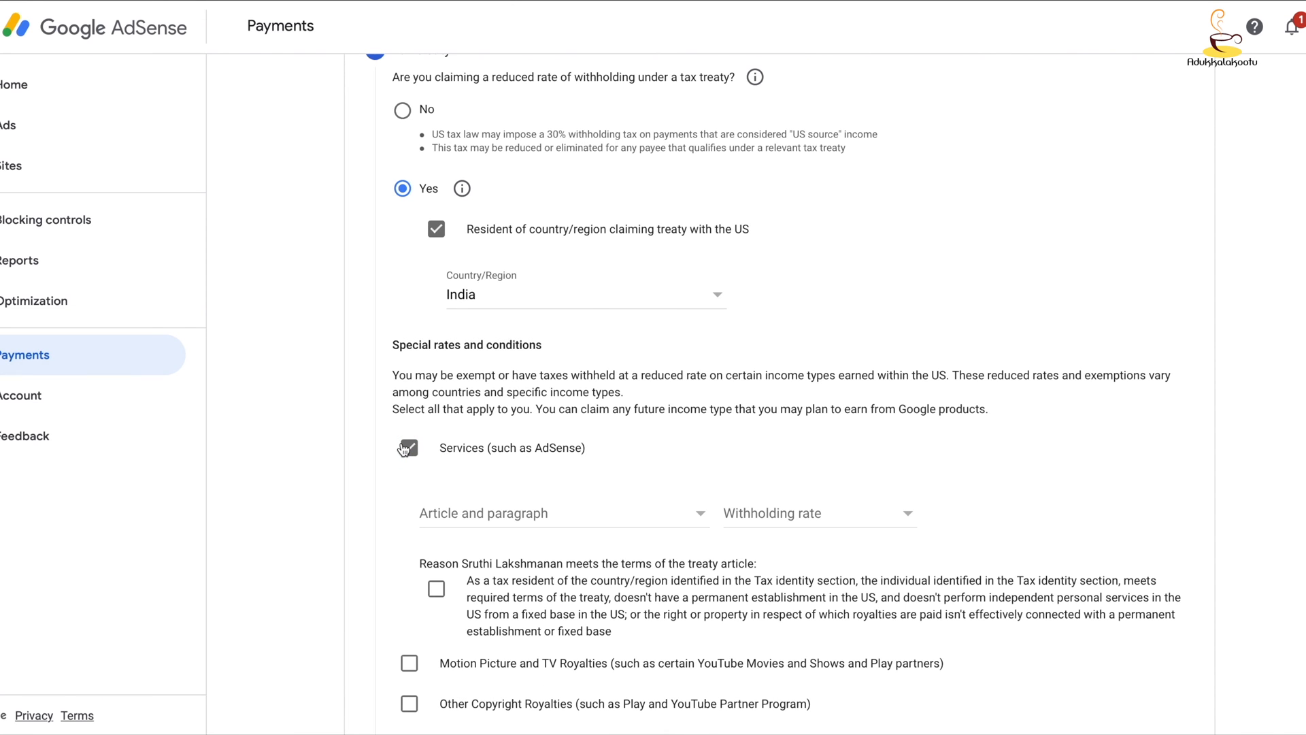
scroll(523, 335, down, 3)
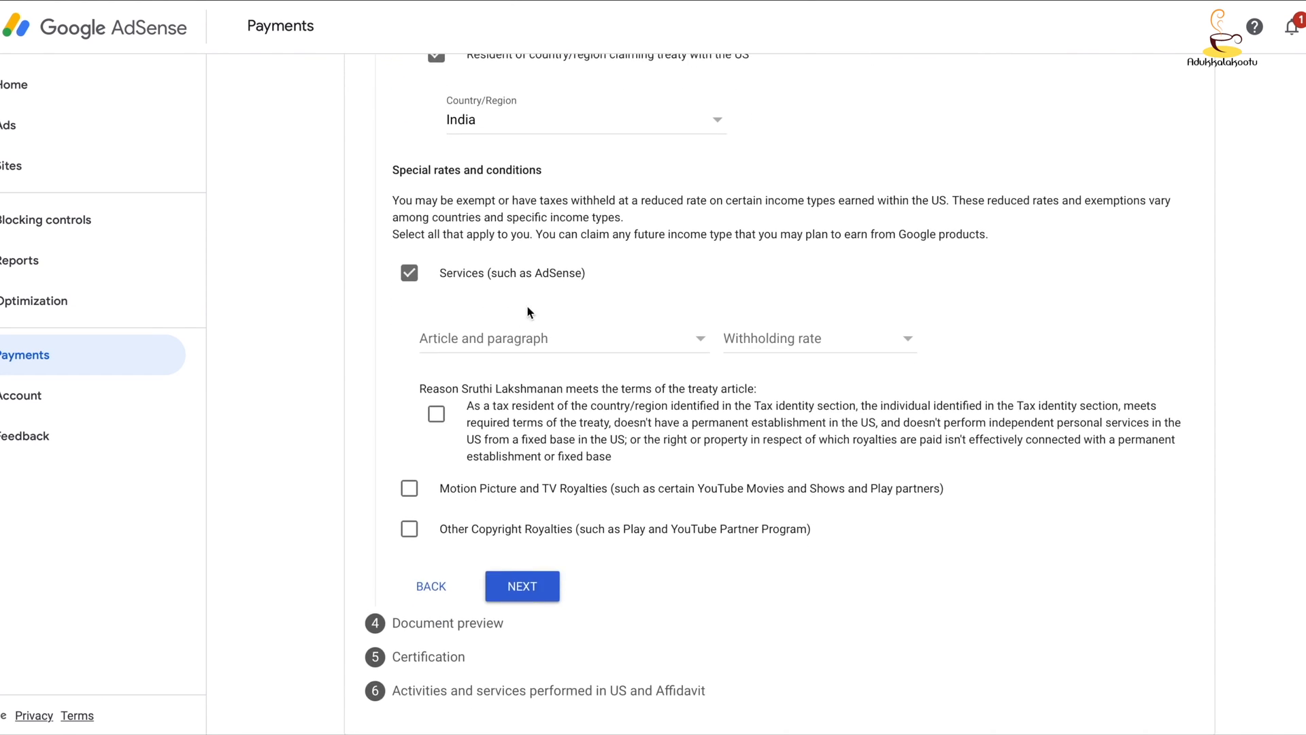
click(514, 350)
click(511, 362)
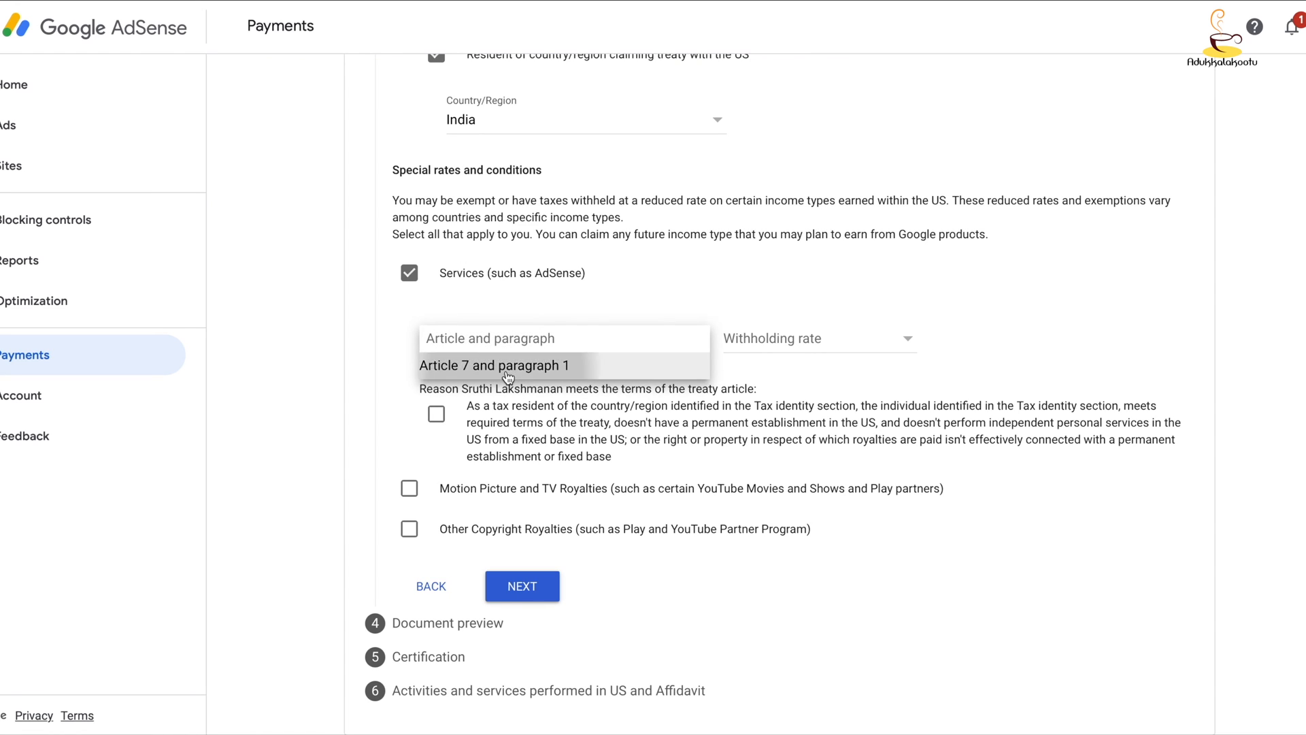
click(777, 355)
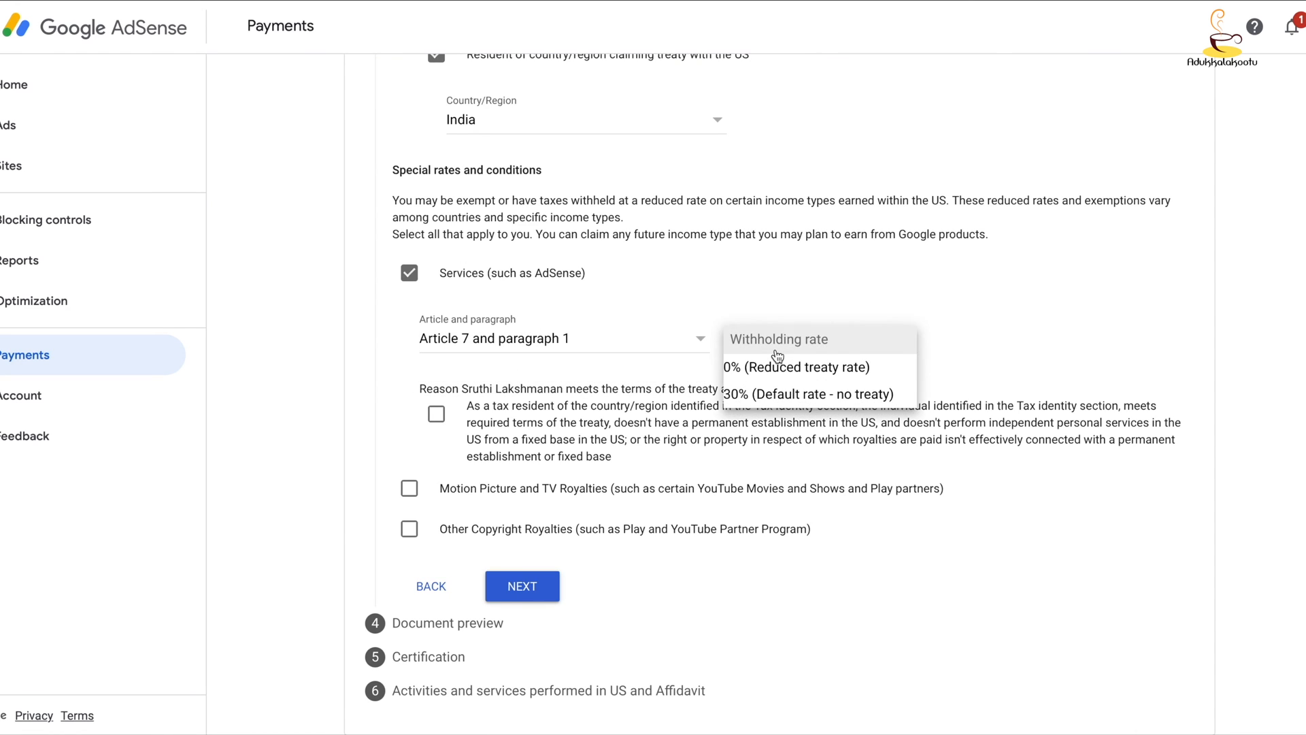
click(777, 367)
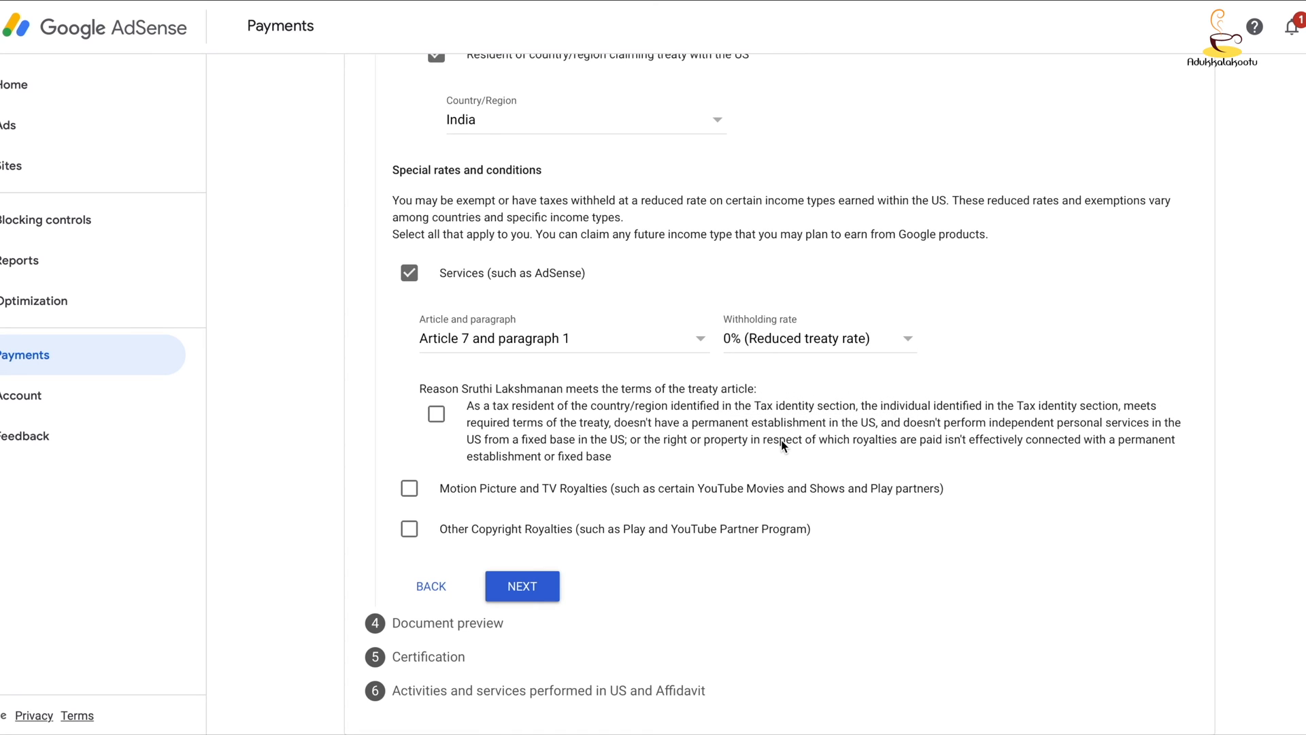
click(436, 415)
- Claim the Motion Picture and TV Royalties benefit under Article 12 and paragraph 2A II at the 15% reduced treaty rate, and confirm the qualifying reason
click(409, 488)
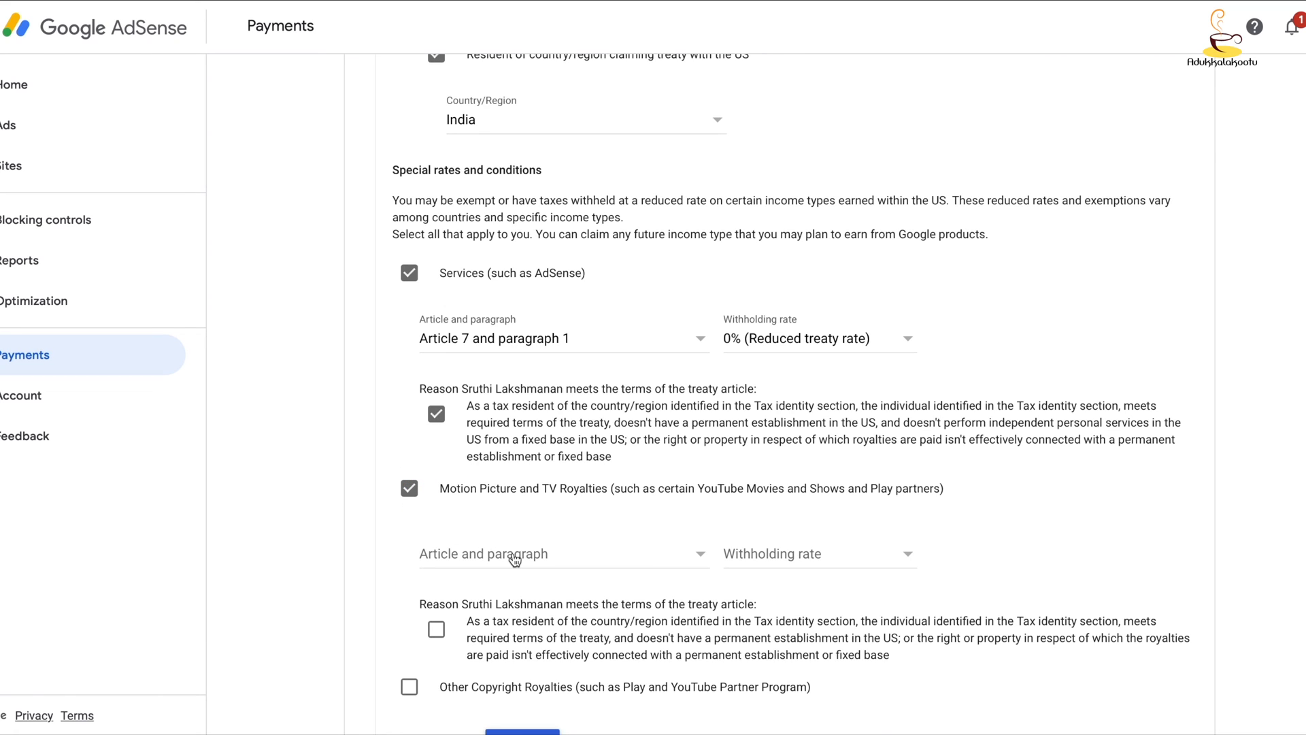
click(583, 569)
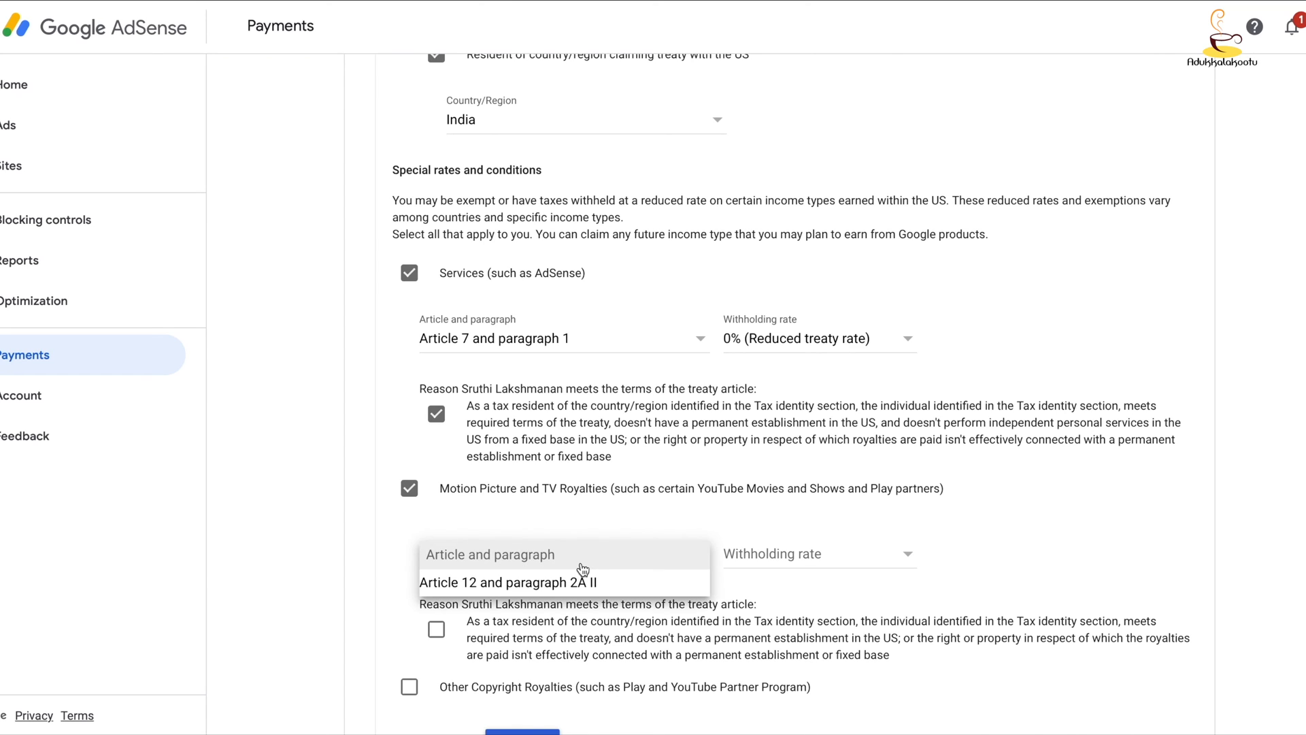
click(577, 581)
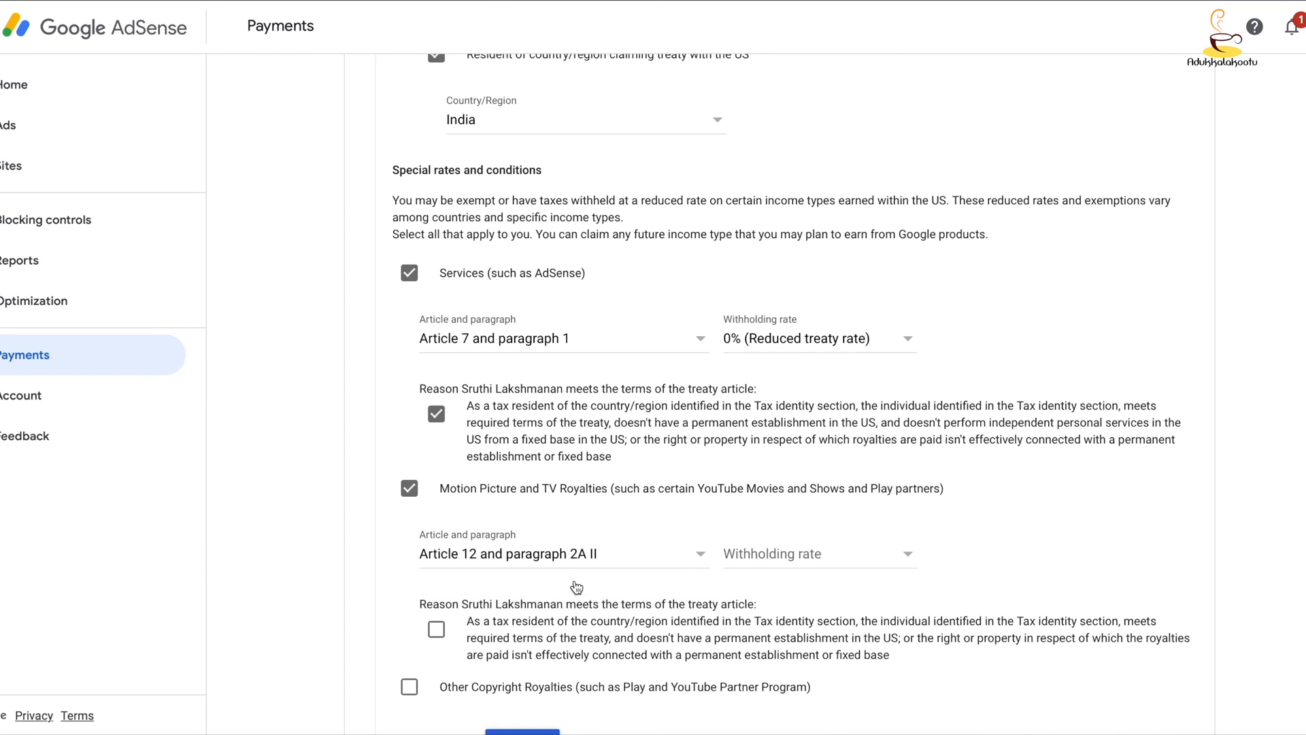
click(787, 566)
click(787, 582)
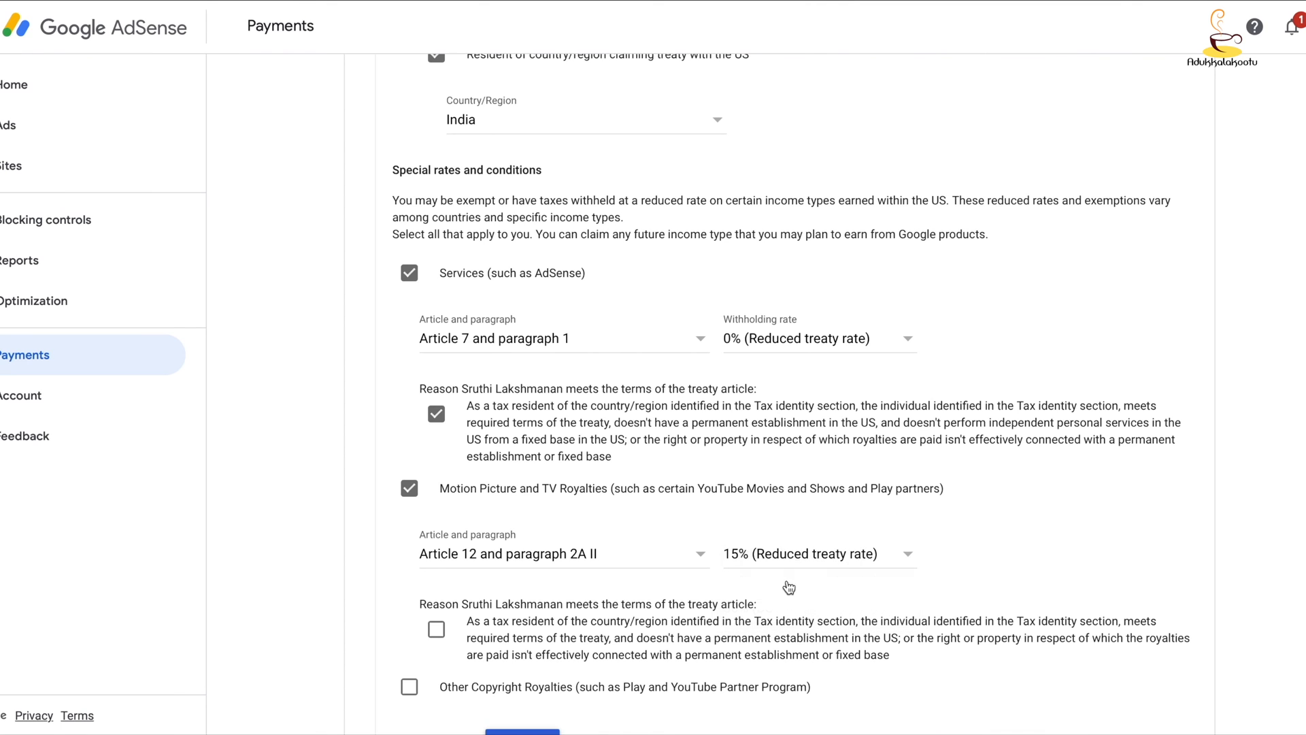
scroll(1062, 566, down, 2)
scroll(1064, 567, down, 1)
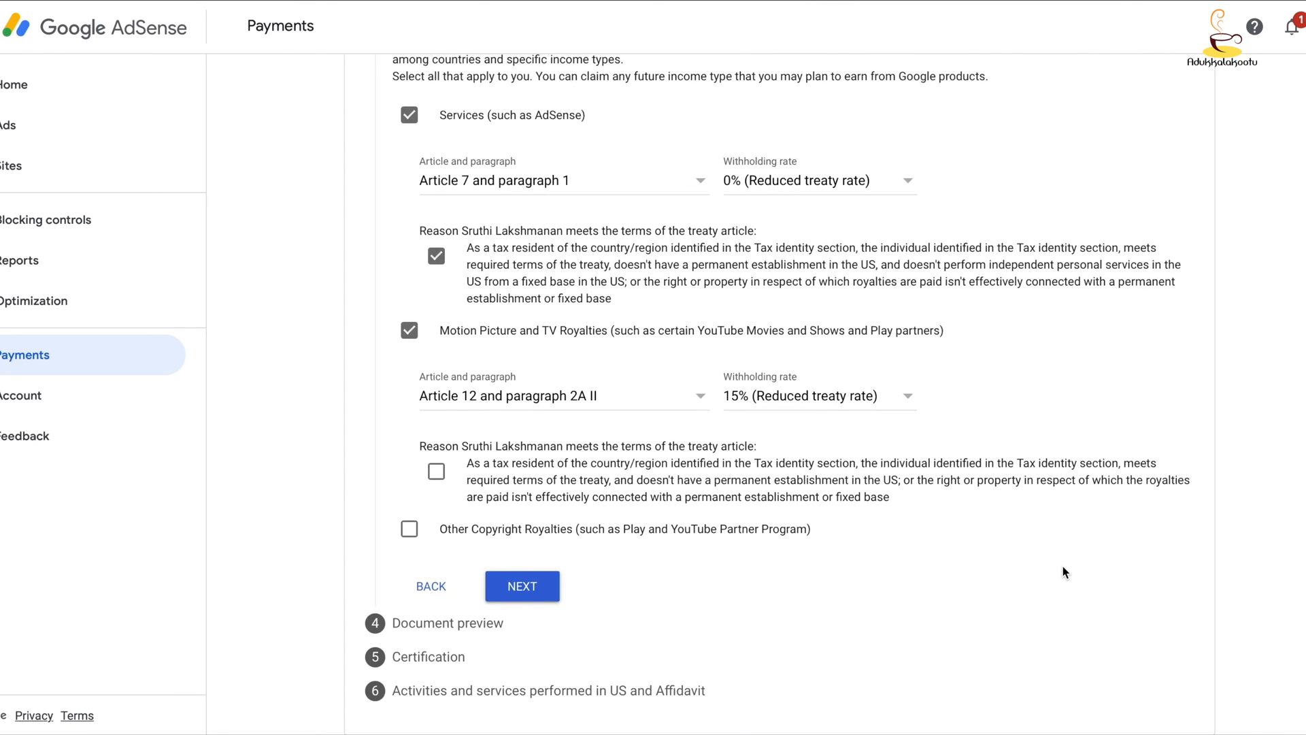
click(436, 471)
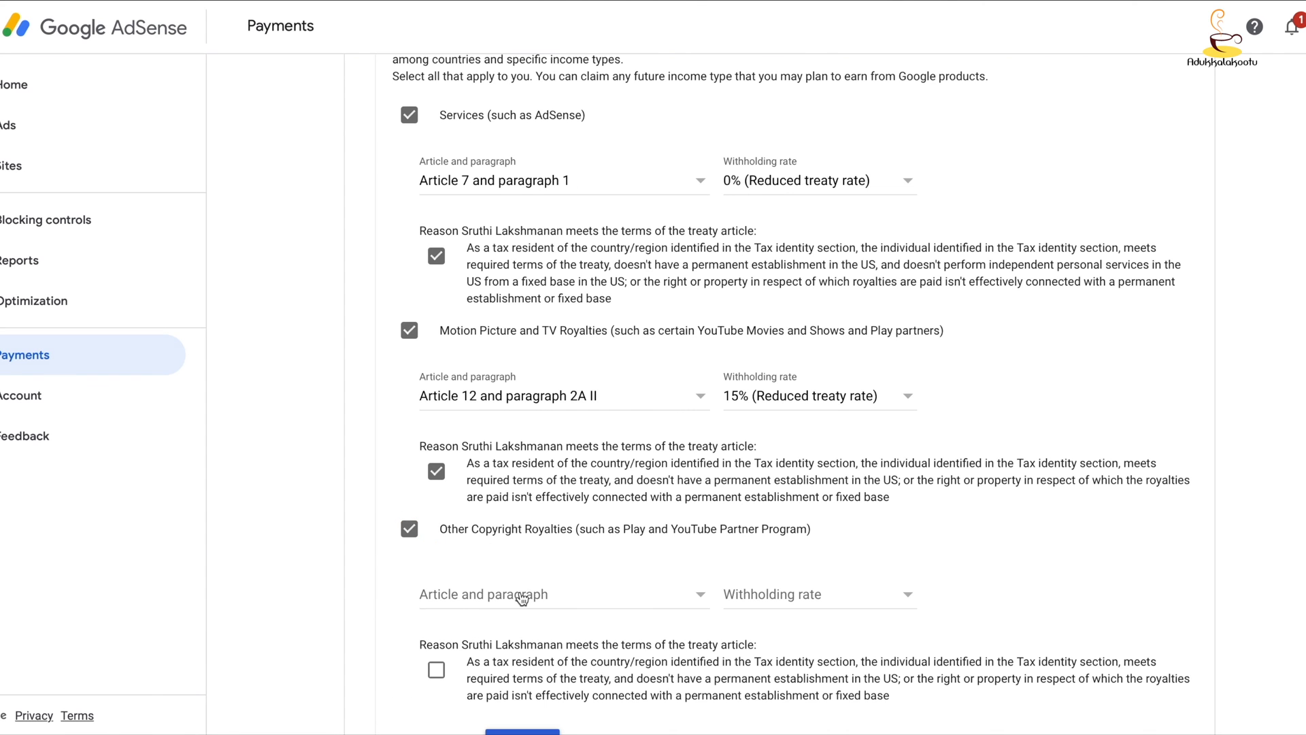
- Claim Other Copyright Royalties under Article 12 and paragraph 2A II at the 15% reduced treaty rate, confirm the reason, and continue to the document preview
click(521, 595)
click(511, 621)
click(786, 595)
click(775, 621)
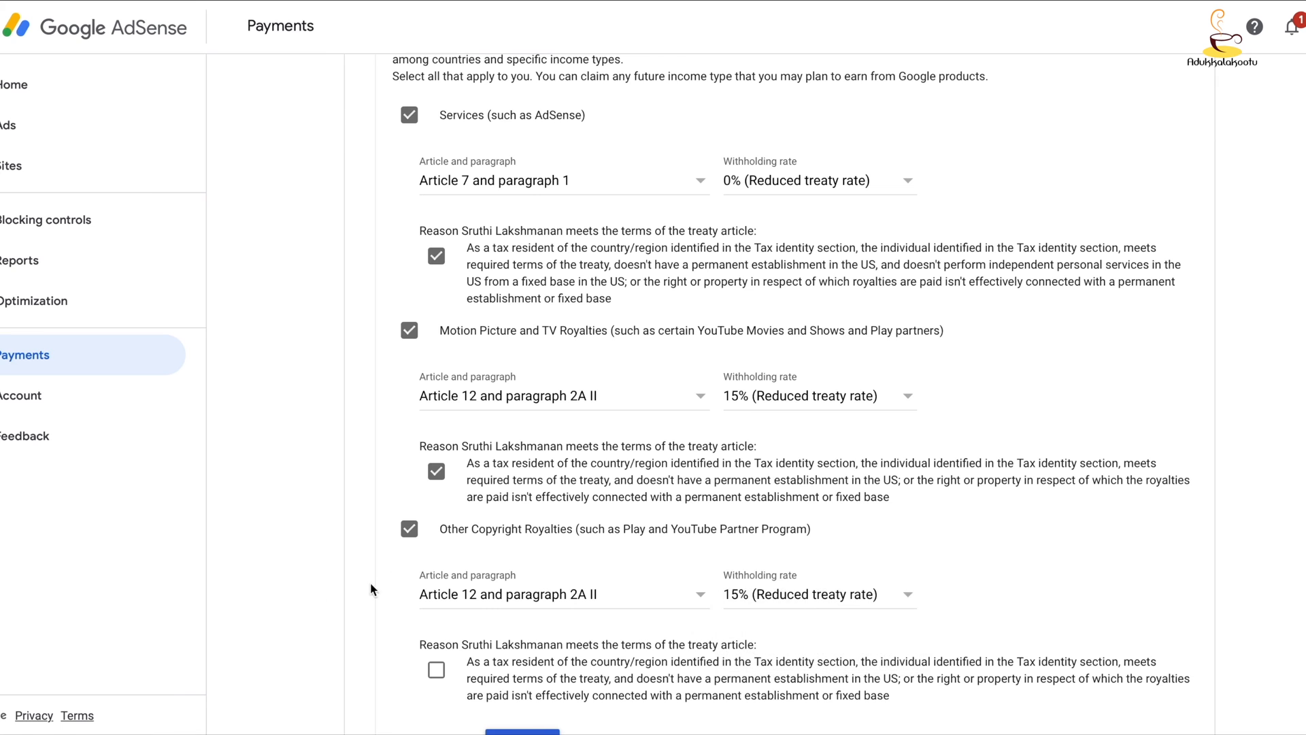
scroll(229, 602, down, 3)
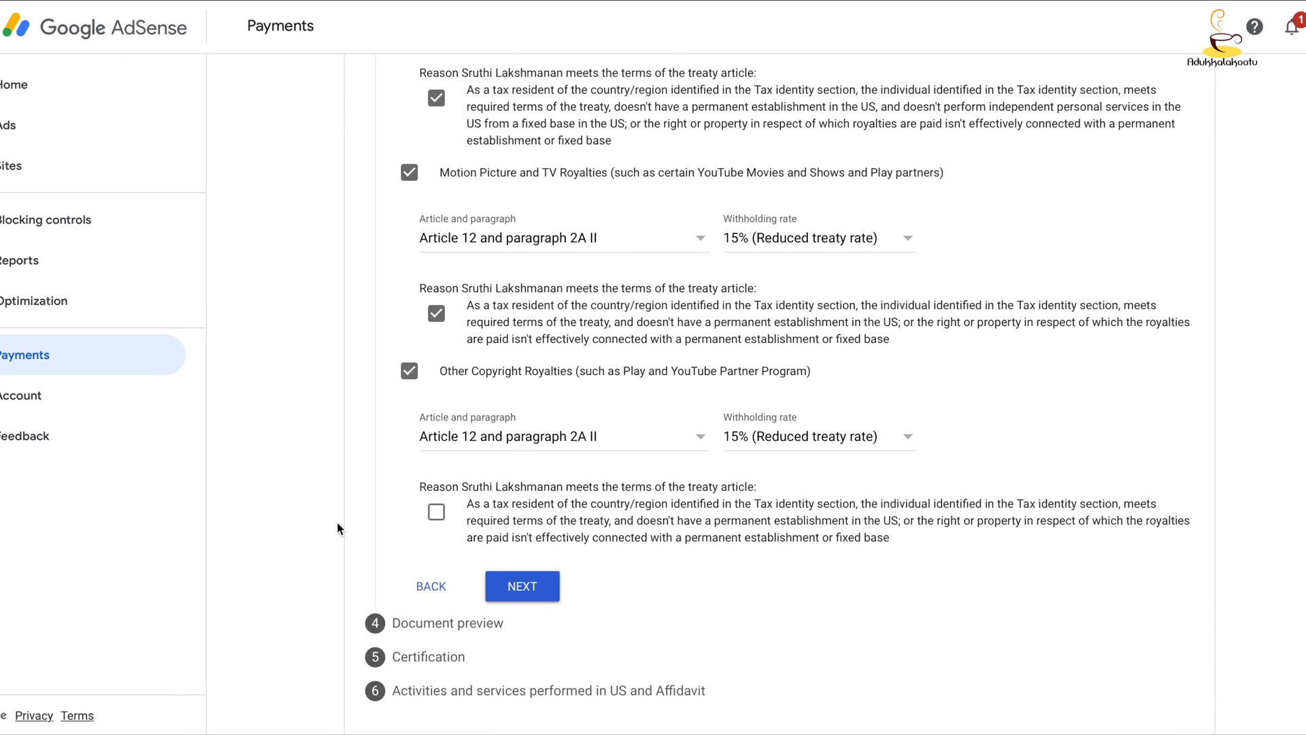
click(438, 513)
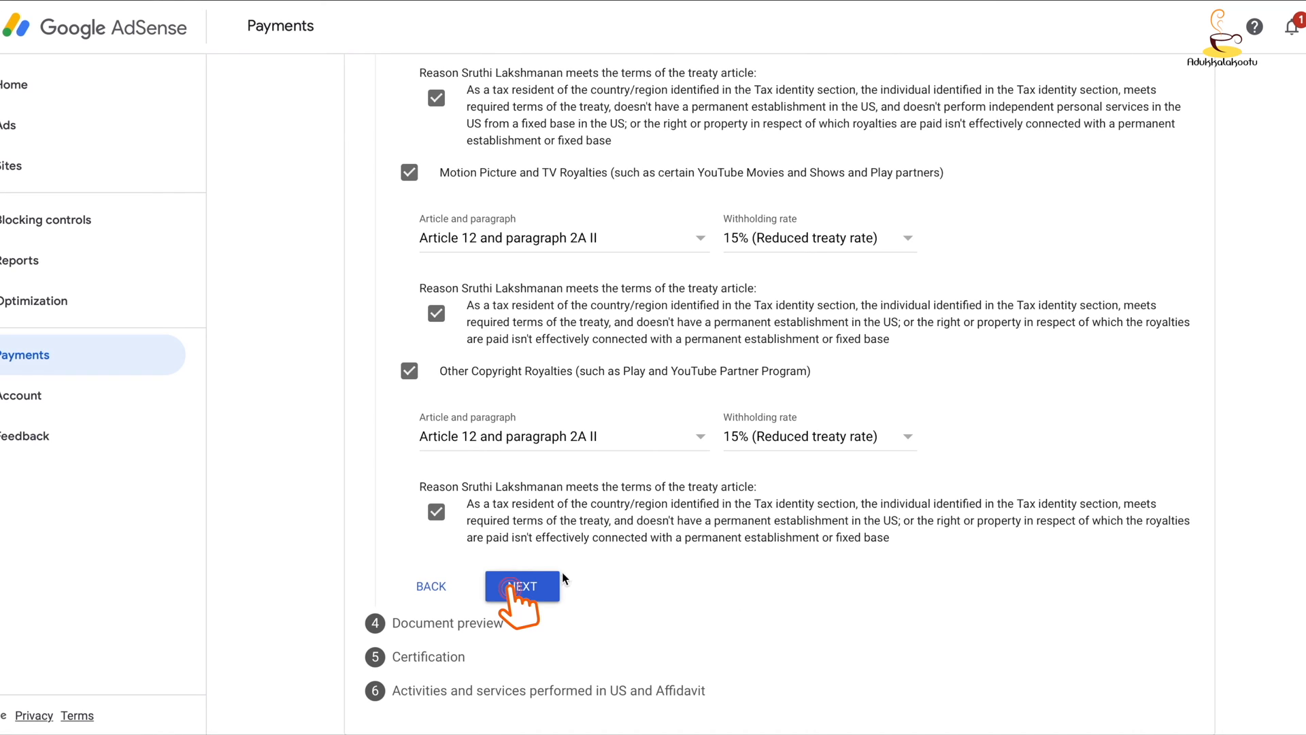
click(525, 588)
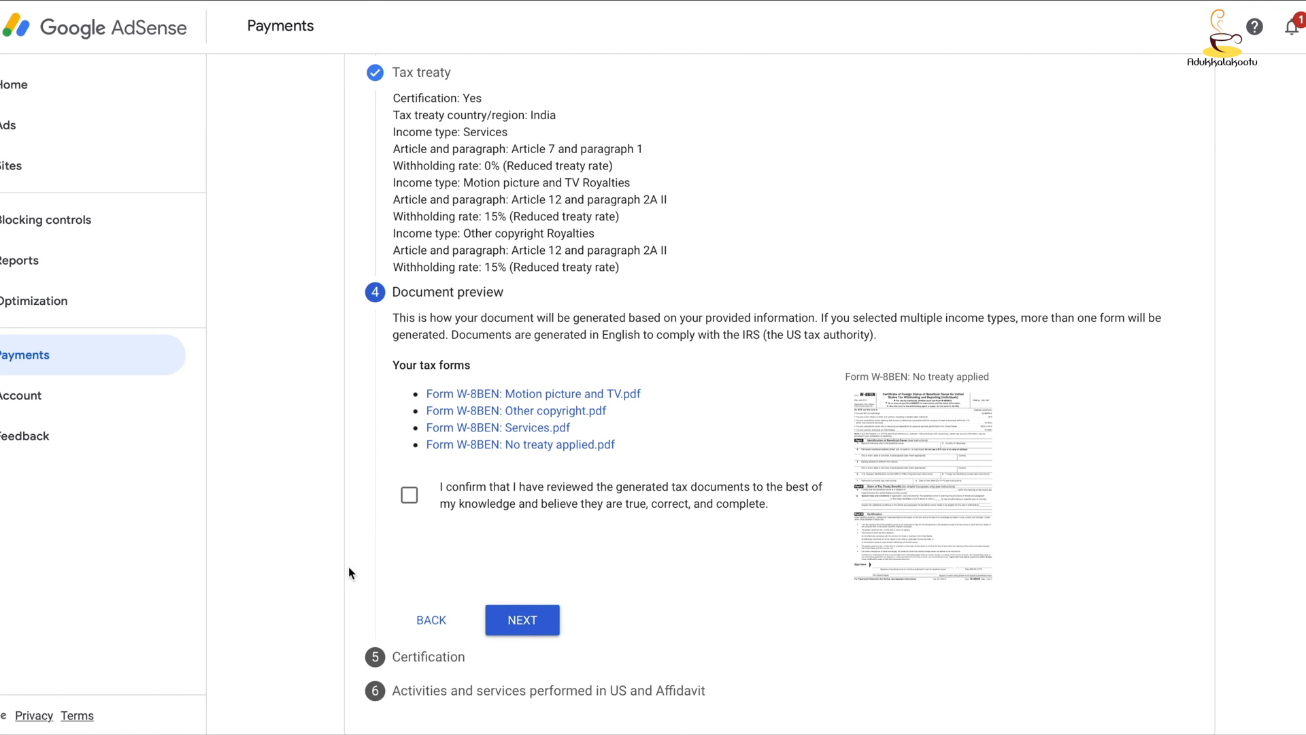
- Confirm the generated tax documents as reviewed, and certify the form with the full legal name as the person signing on their own behalf
click(408, 496)
click(521, 620)
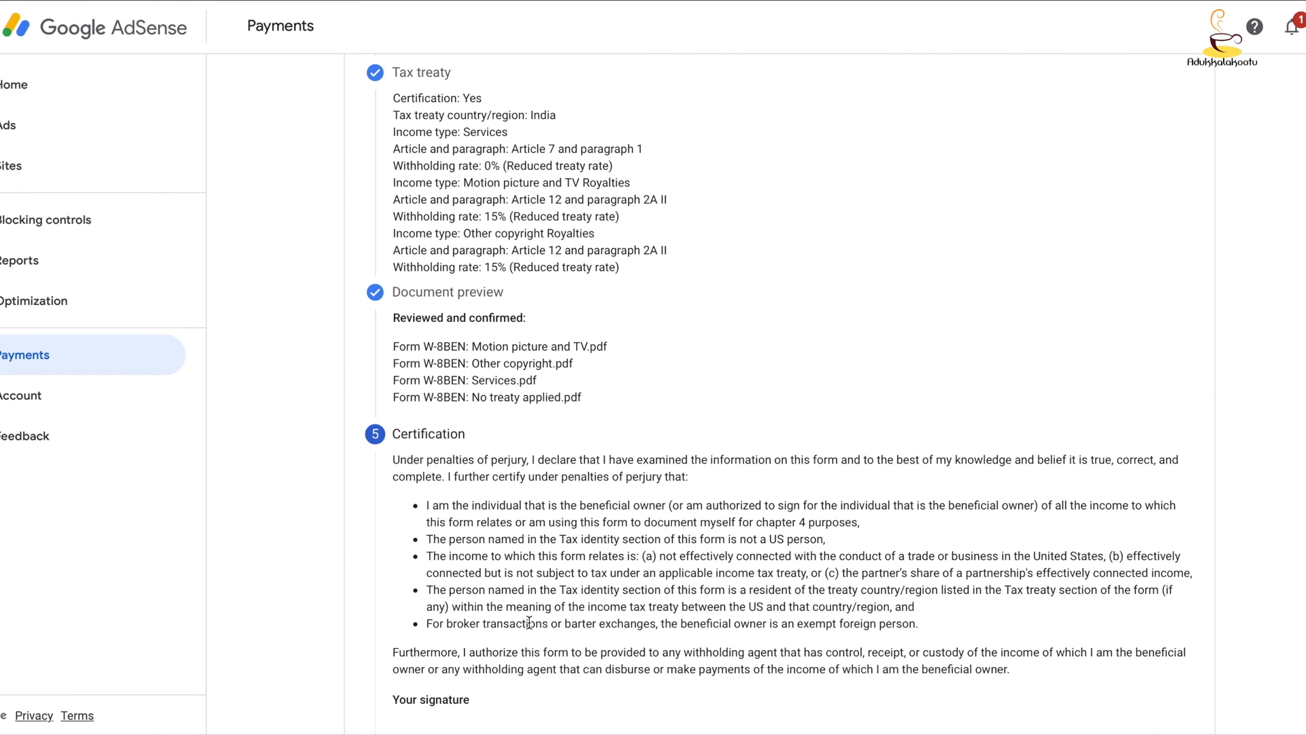
scroll(587, 439, down, 1)
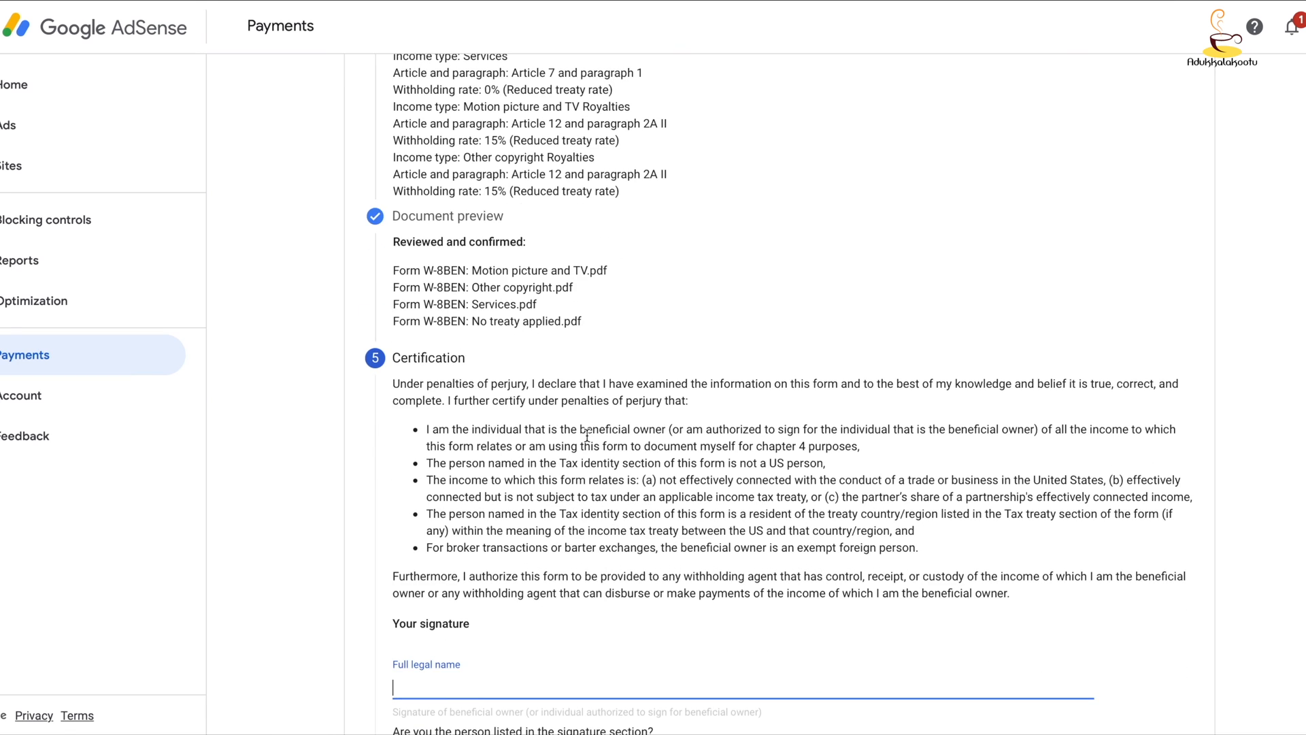
scroll(586, 436, down, 3)
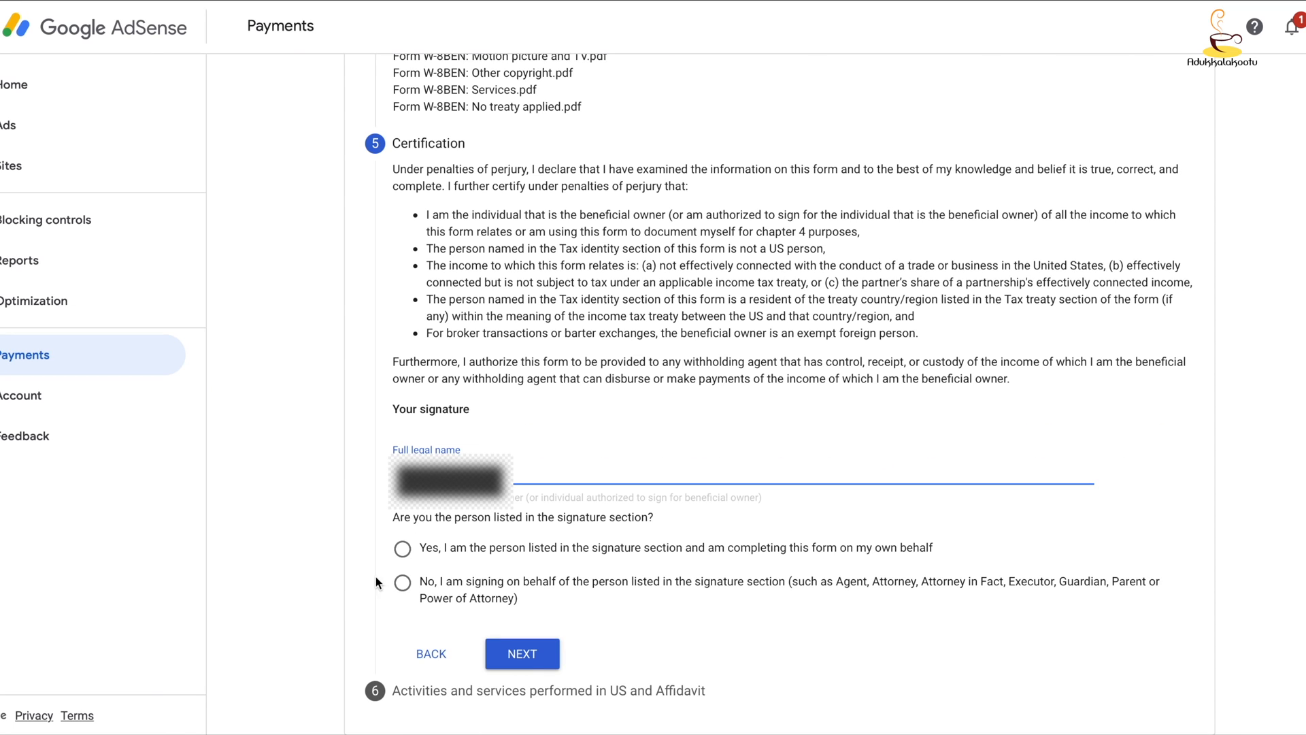
click(401, 550)
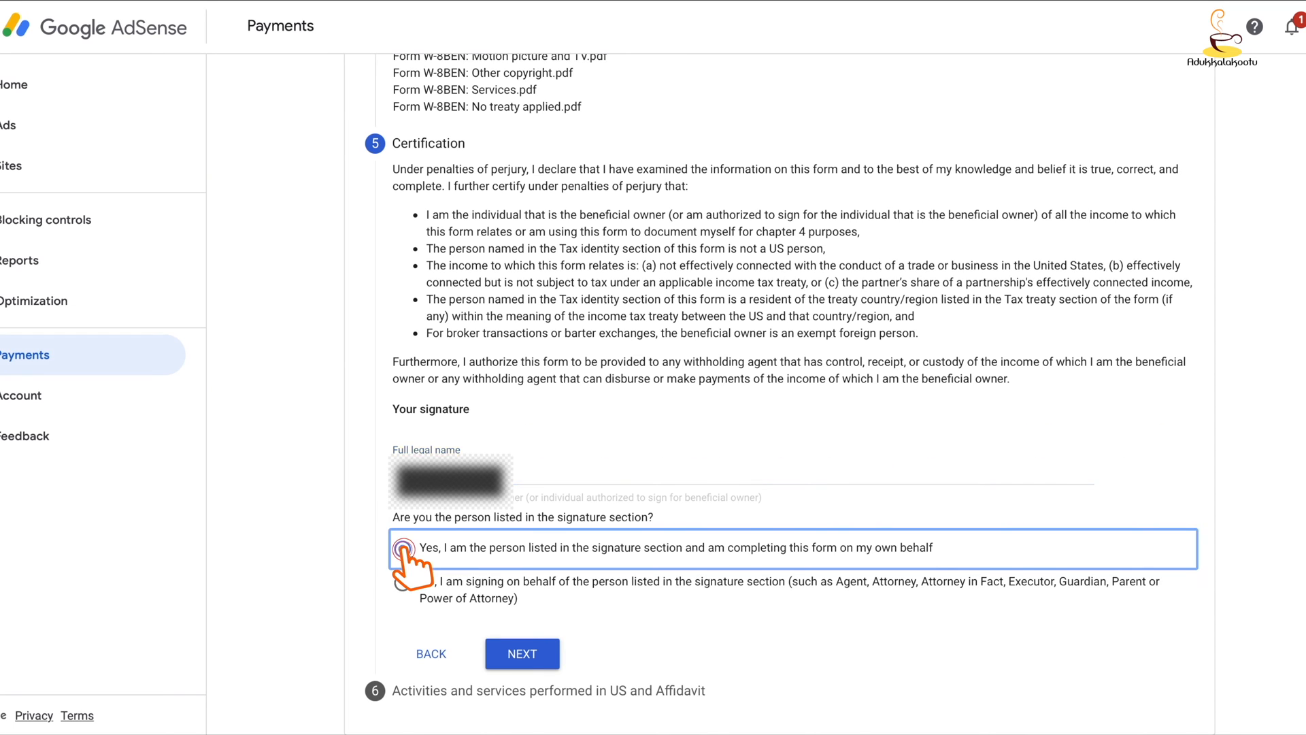
click(522, 653)
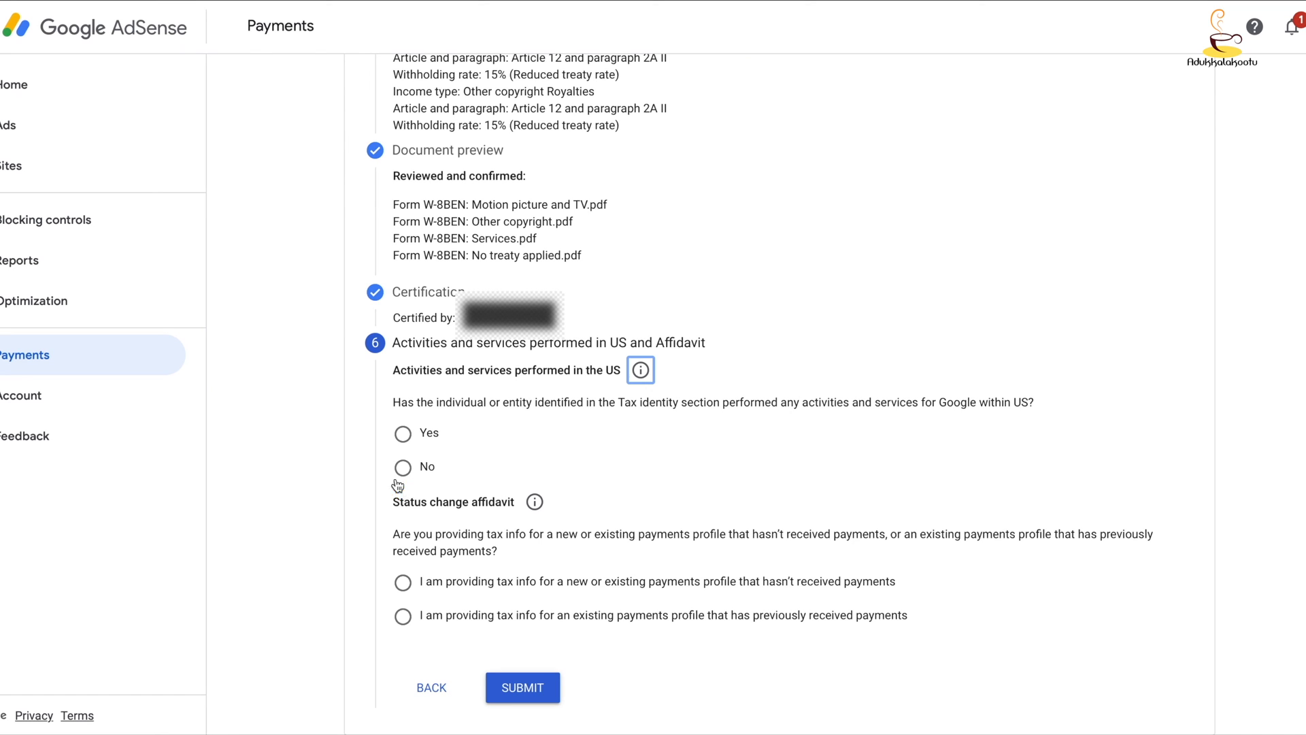
- Answer No to activities and services performed for Google within the US, and certify that all services are performed solely outside the US
click(400, 466)
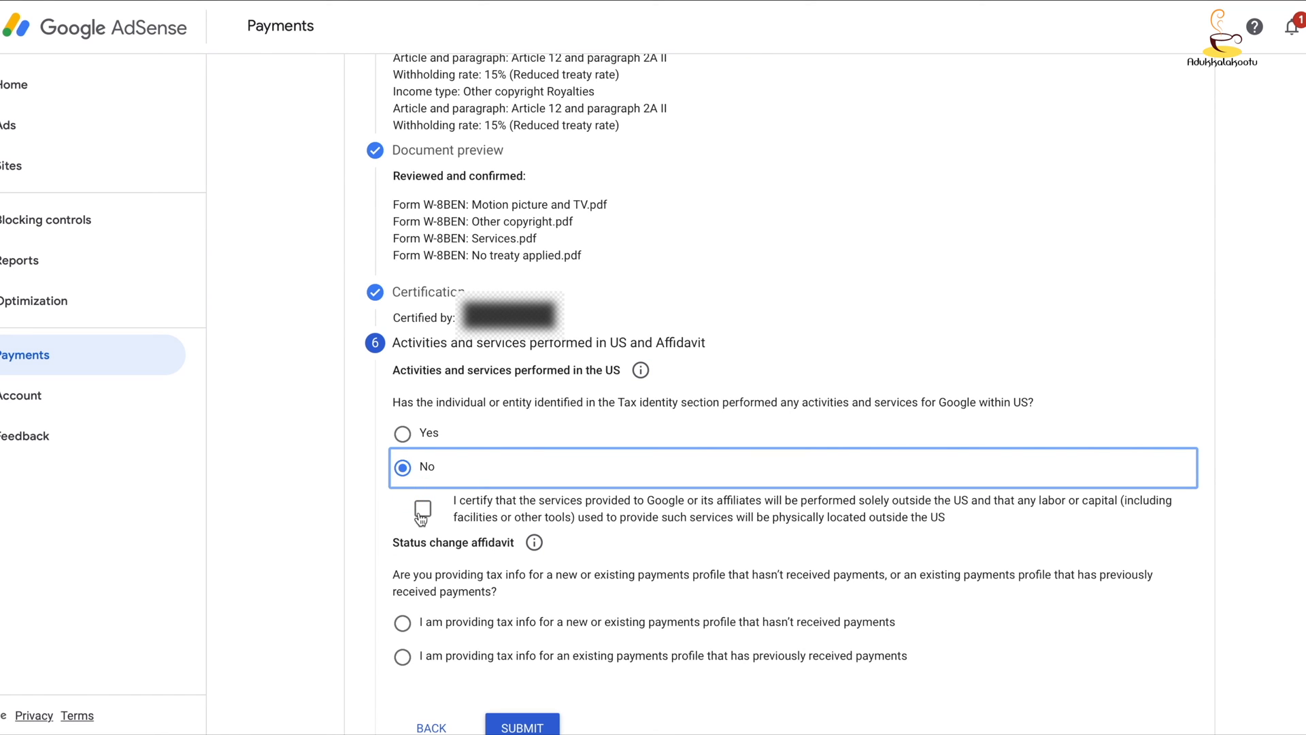
click(422, 509)
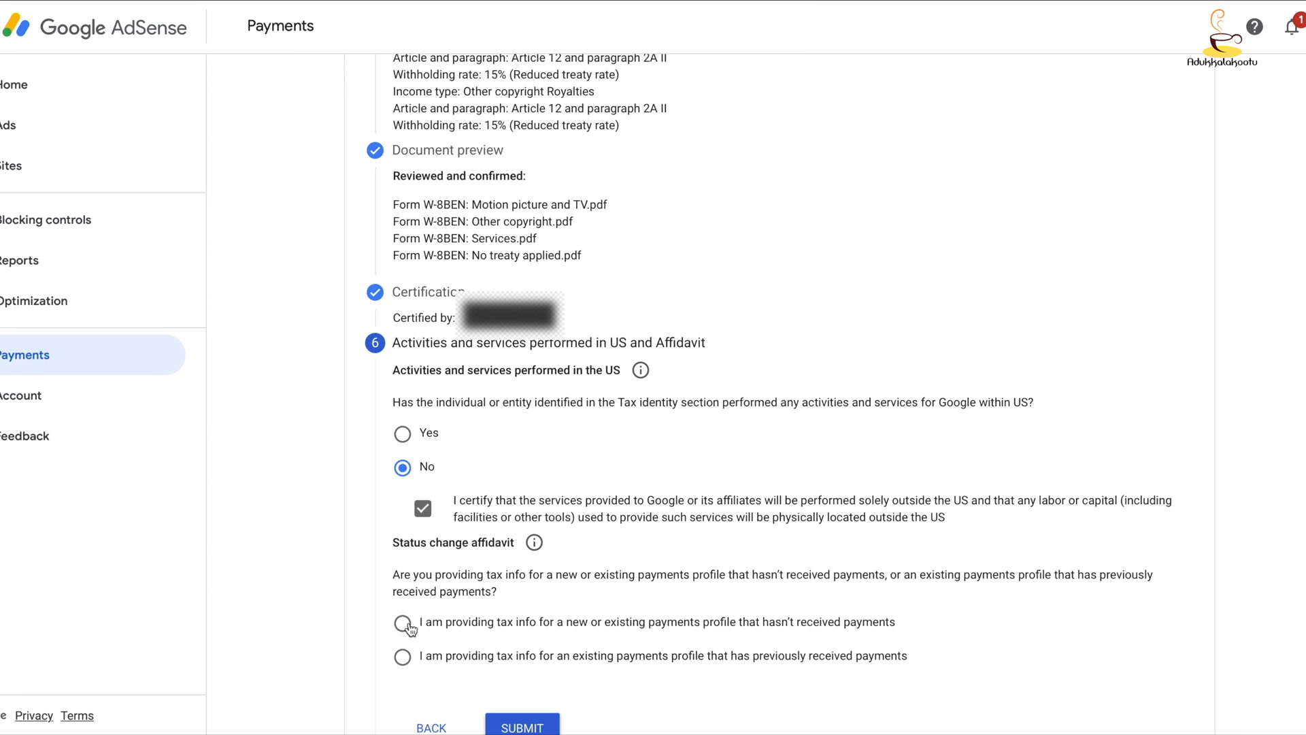
- Complete the status change affidavit for an existing profile that previously received payments, declare the information unchanged, leave Changes blank, and submit the form
scroll(411, 629, down, 1)
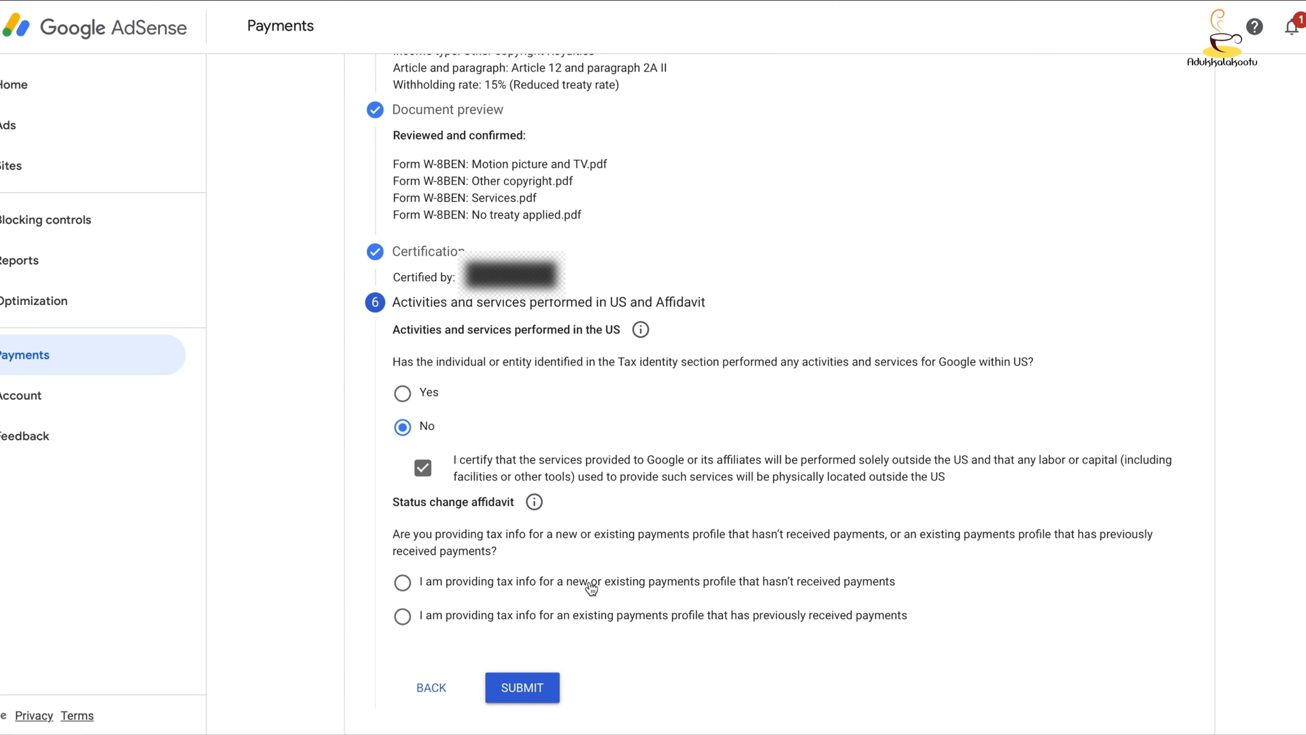
click(402, 617)
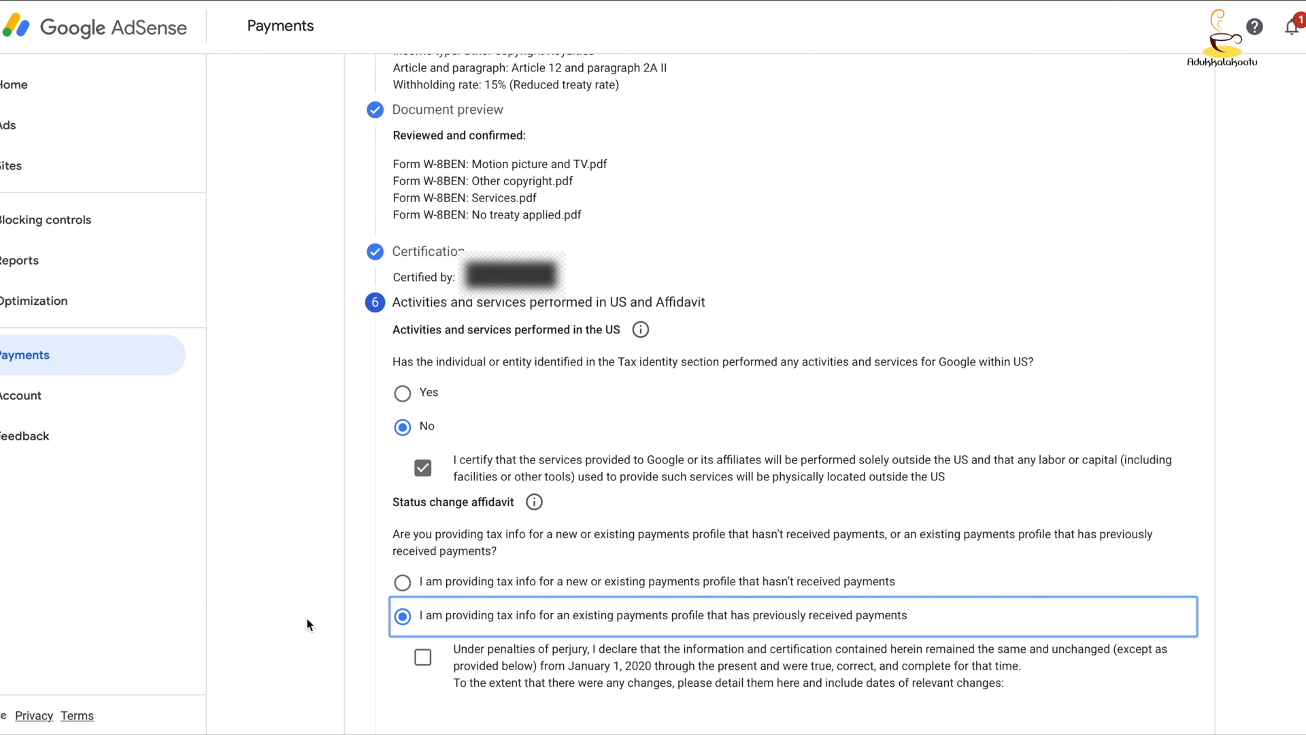
scroll(307, 624, down, 2)
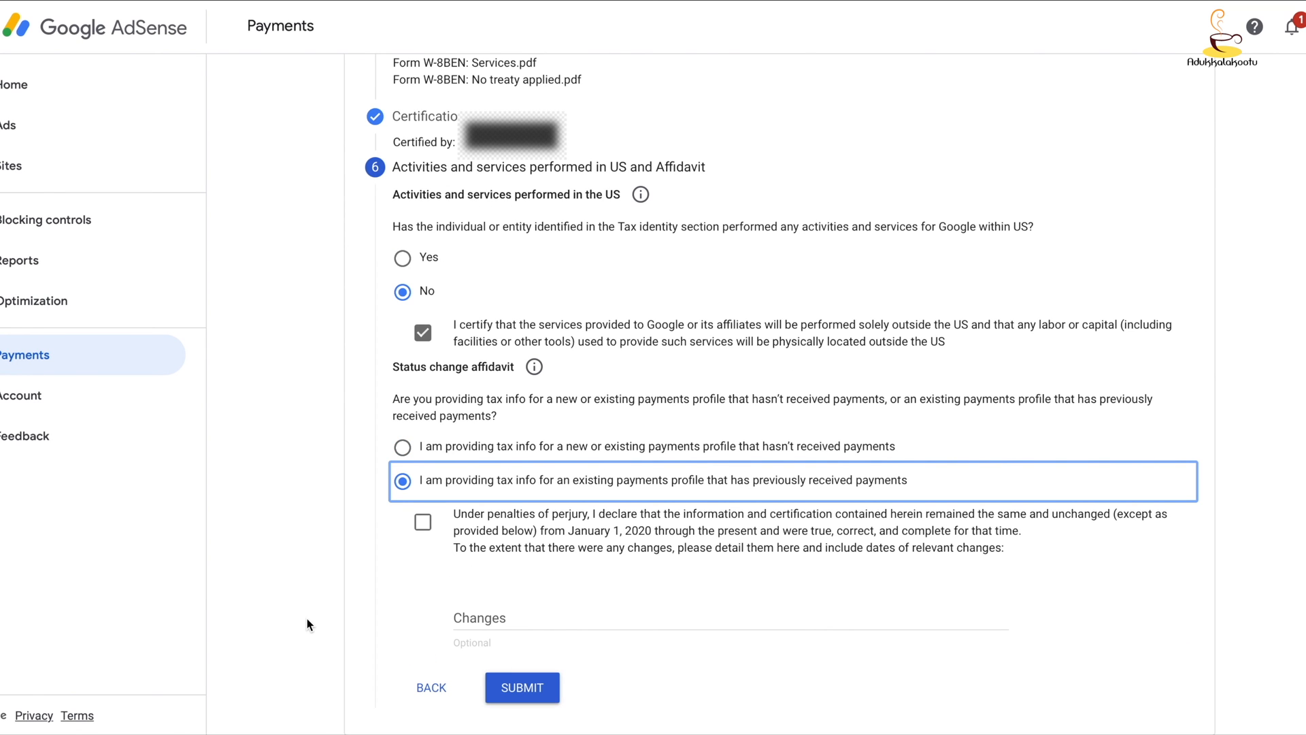
click(422, 521)
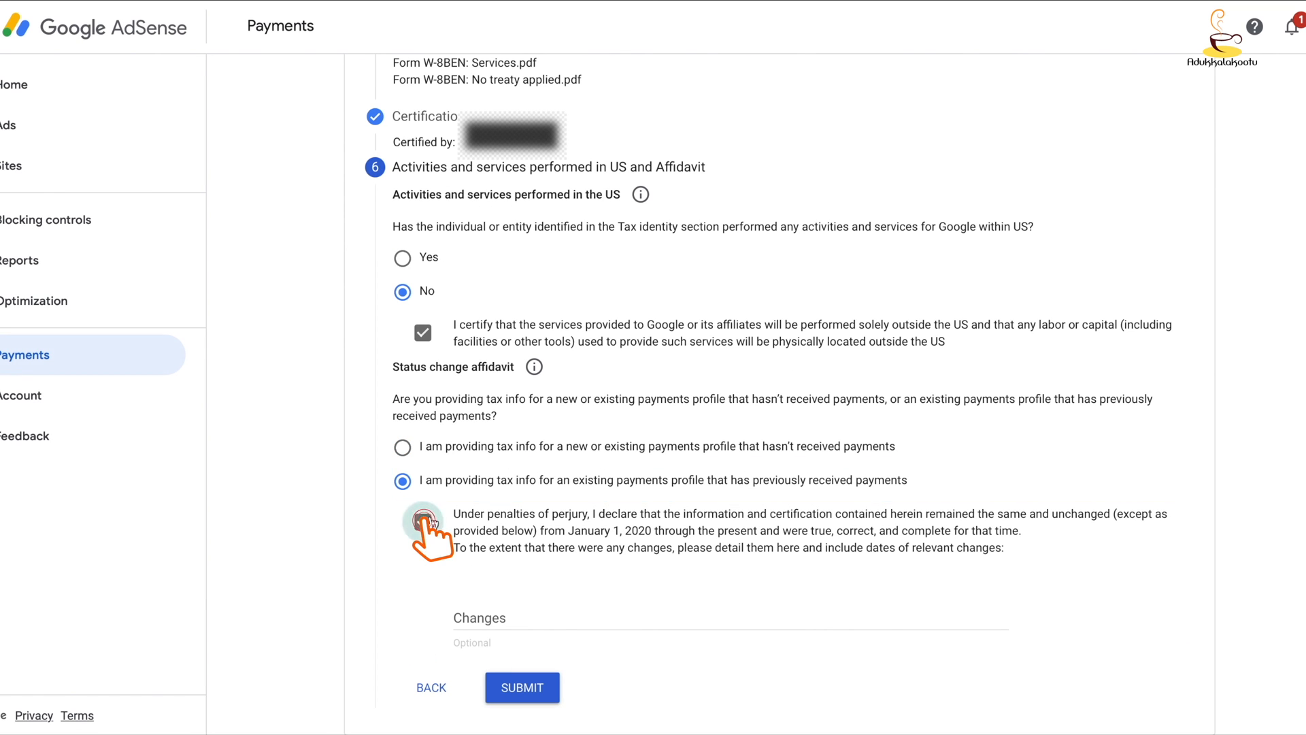
click(557, 627)
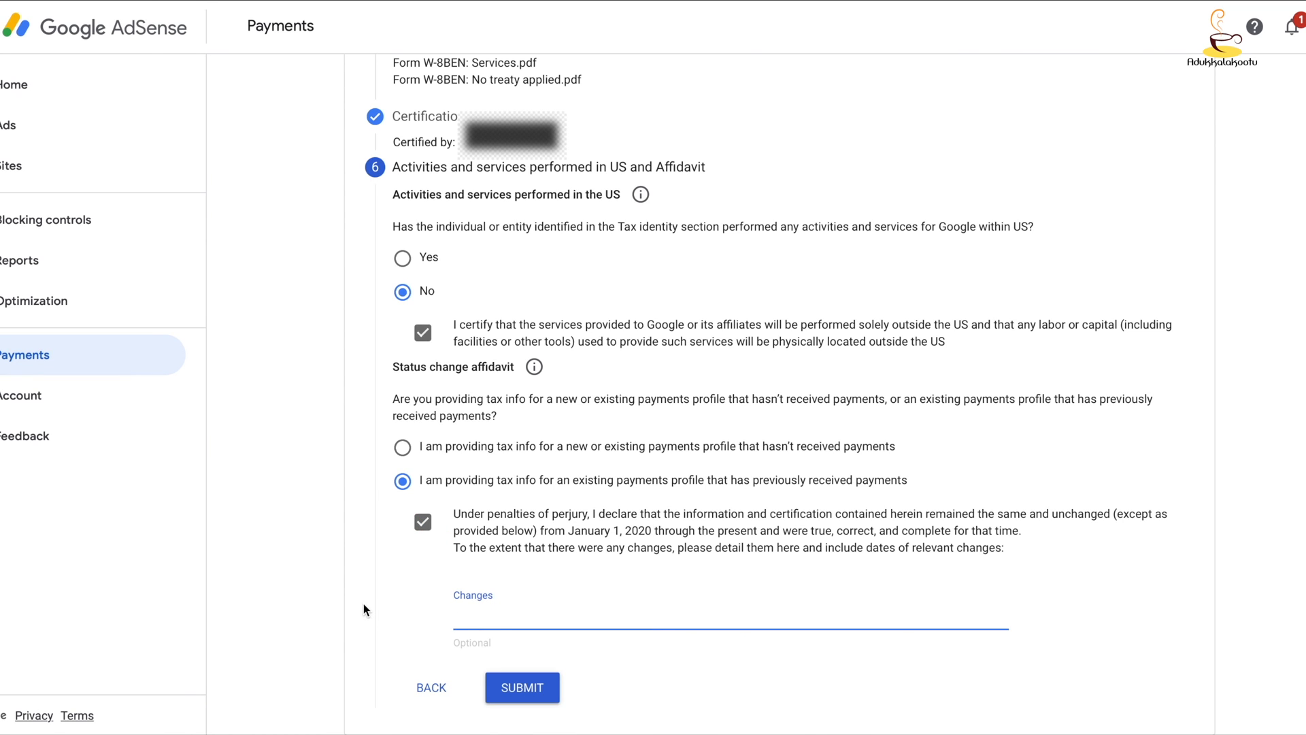
click(381, 602)
click(521, 686)
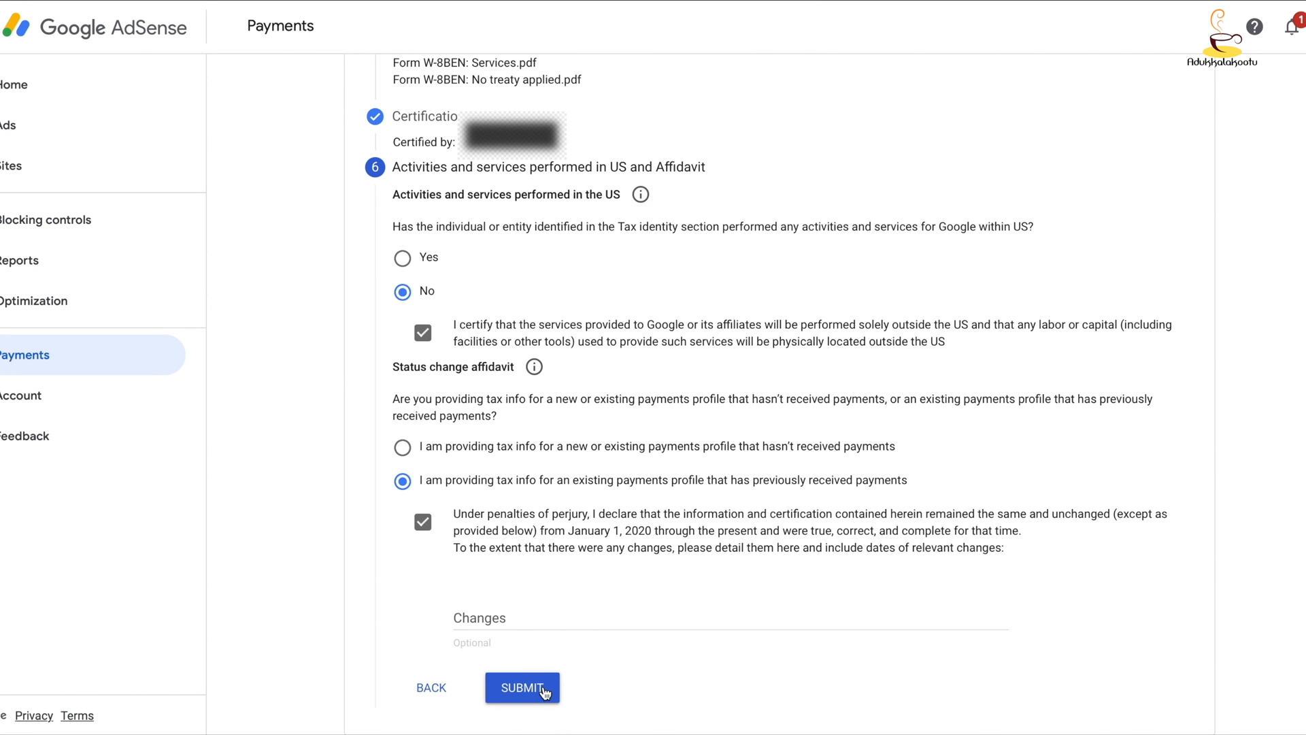